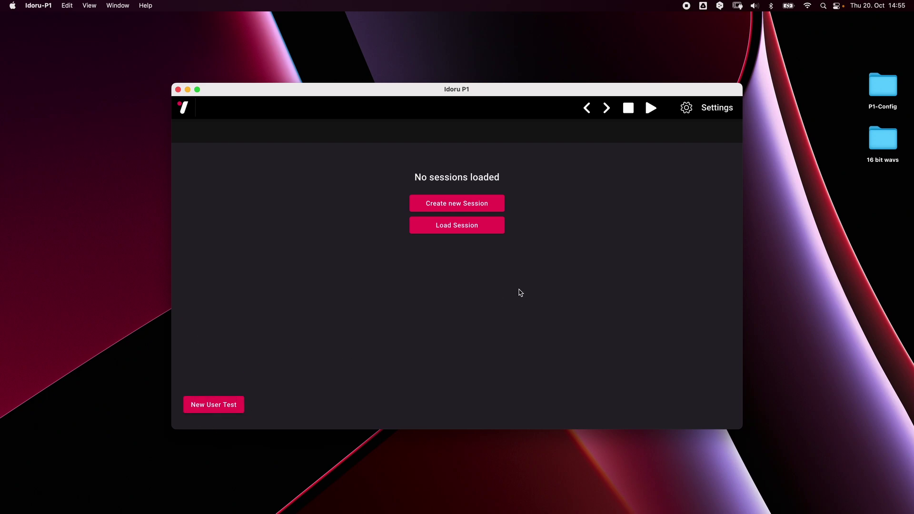
# Step: Start a new session and add a setlist holding two new songs
pyautogui.click(476, 207)
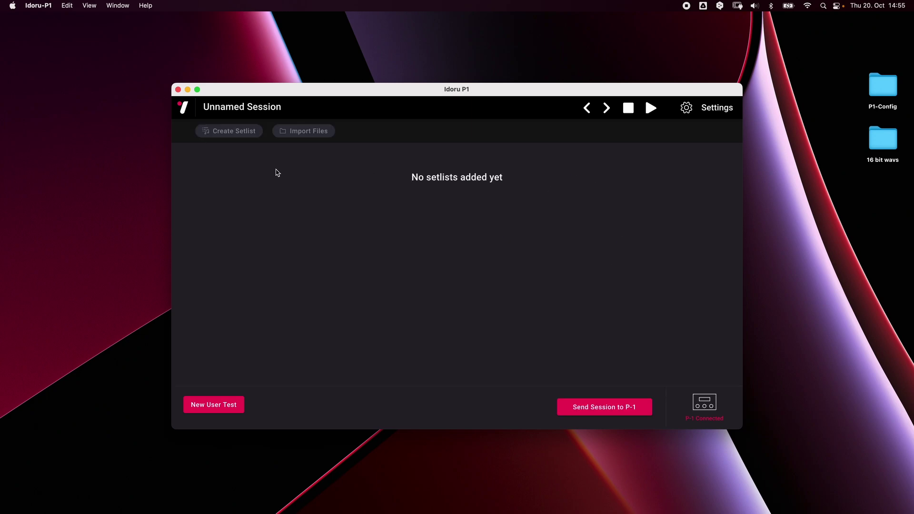
pyautogui.click(239, 136)
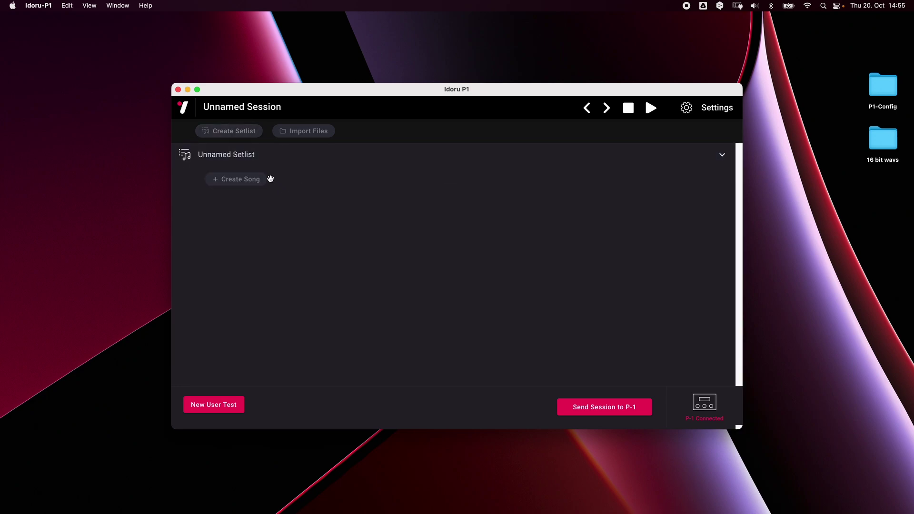
pyautogui.click(248, 183)
pyautogui.click(247, 203)
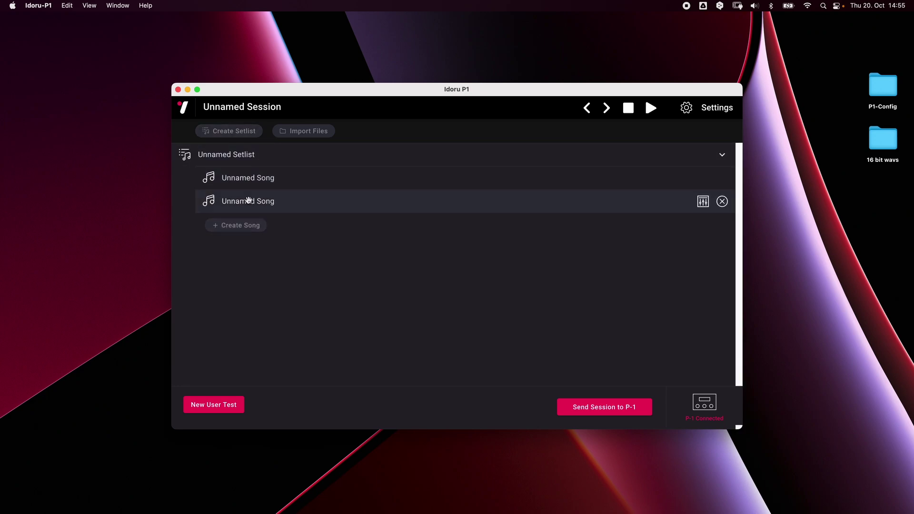
# Step: Rename the setlist to 'Tour 2022' and the songs to 'Song 1' and 'Song 2'
pyautogui.doubleClick(245, 158)
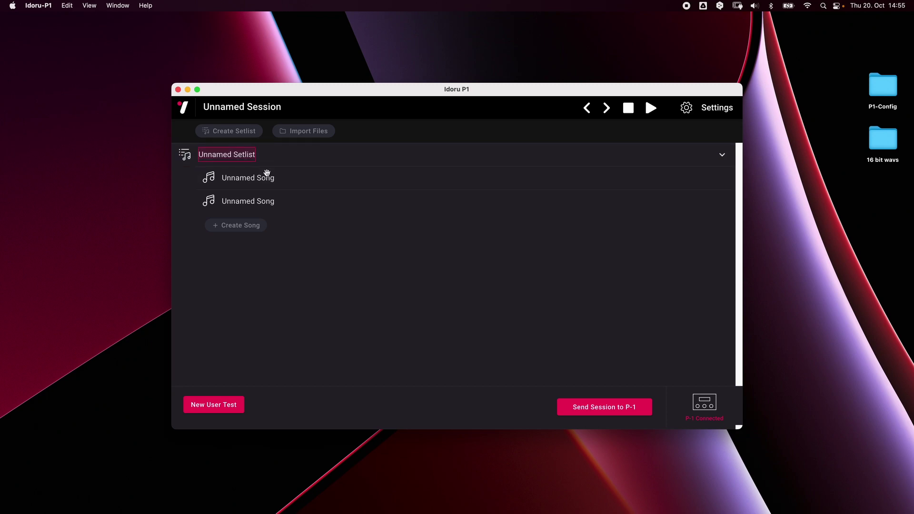
pyautogui.write('Tour 2022')
pyautogui.press('Return')
pyautogui.doubleClick(254, 182)
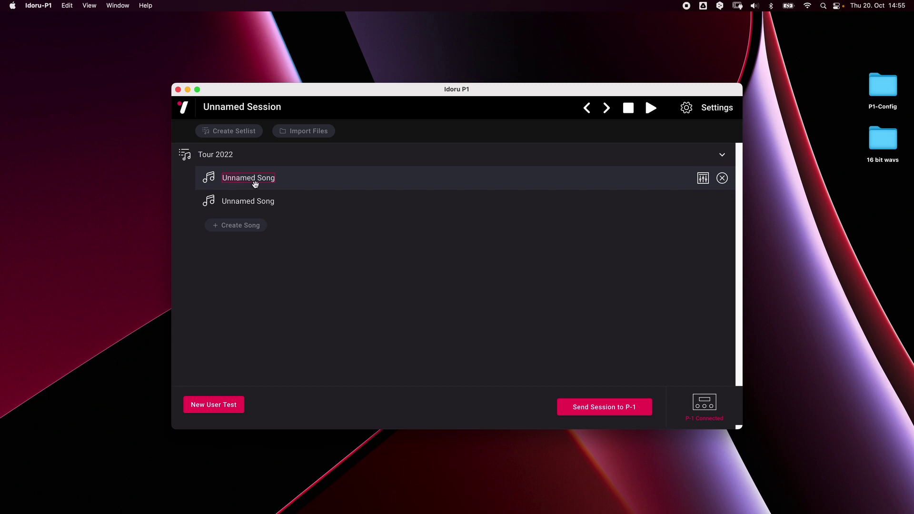
pyautogui.write('Song 1')
pyautogui.press('Return')
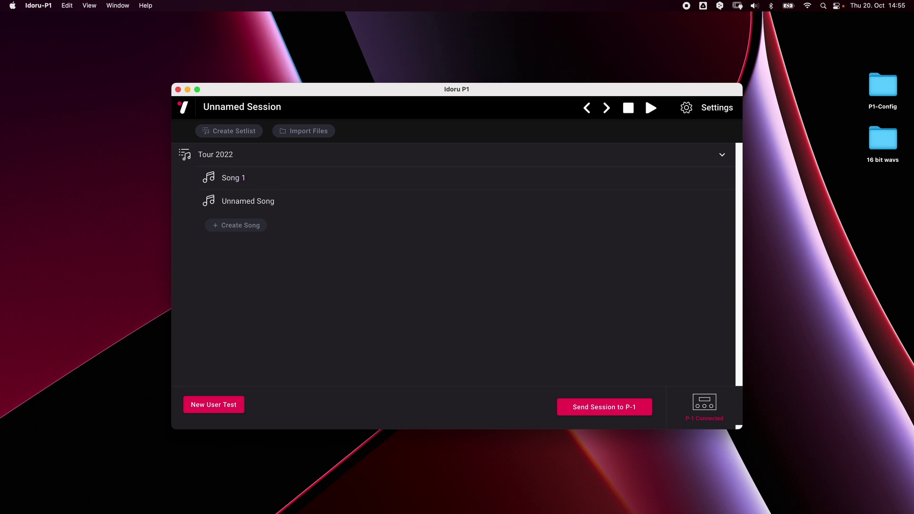
pyautogui.doubleClick(255, 201)
pyautogui.write('Song 2')
pyautogui.press('Return')
# Step: Add a second setlist containing two new unnamed songs
pyautogui.click(239, 135)
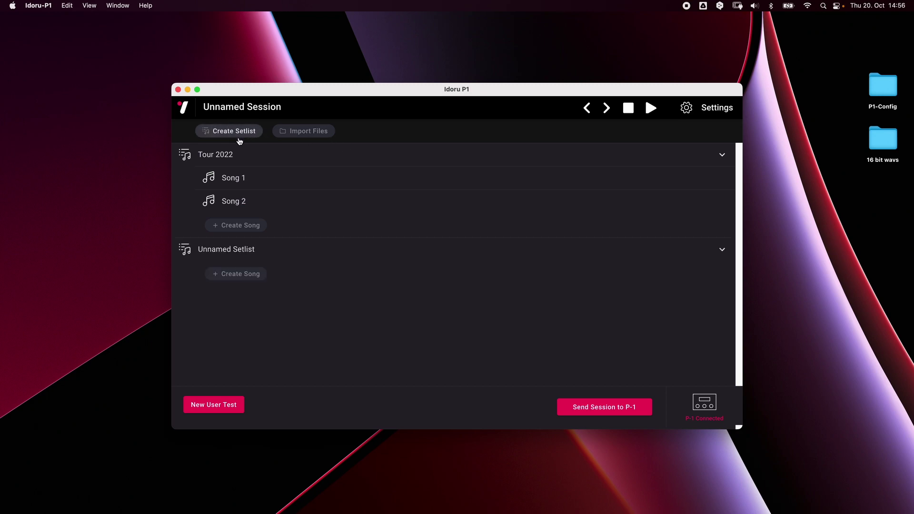
pyautogui.click(251, 274)
pyautogui.click(243, 300)
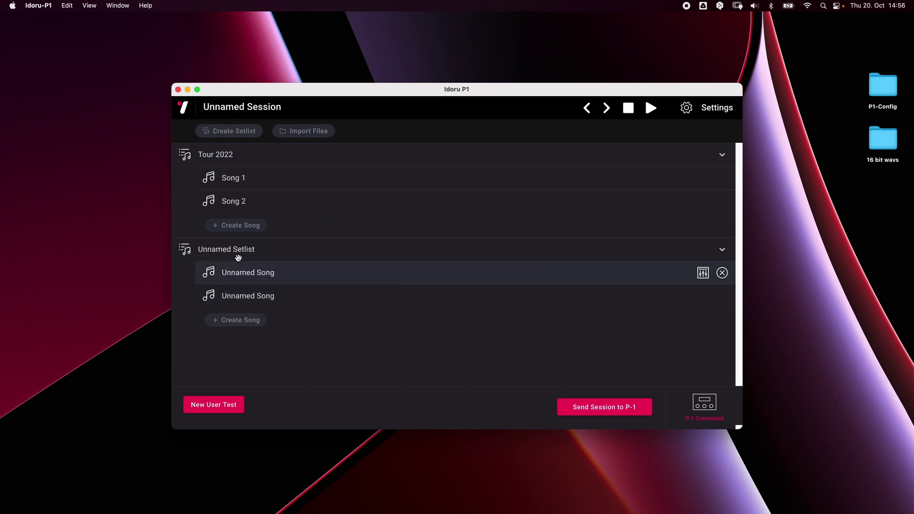
# Step: Try dragging the new setlist and Song 2 to reorder the list
pyautogui.click(226, 249)
pyautogui.click(185, 244)
pyautogui.moveTo(186, 243); pyautogui.dragTo(188, 278)
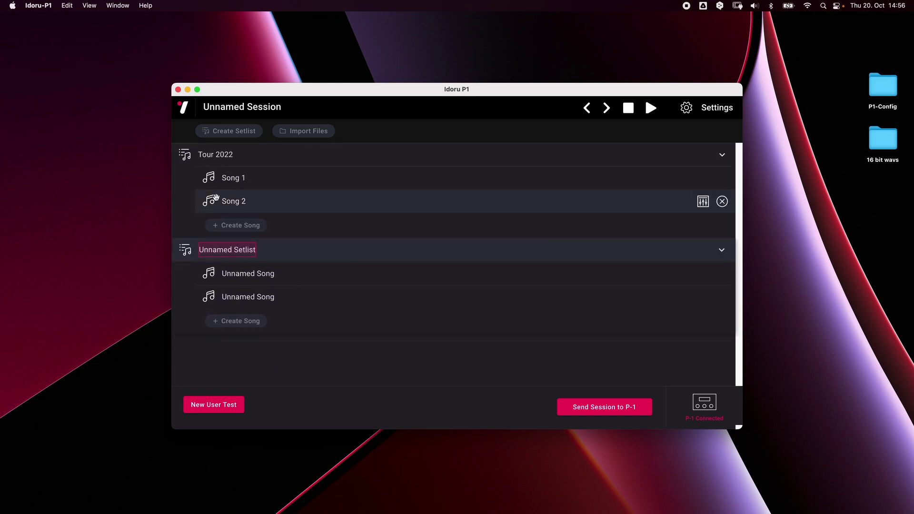
pyautogui.moveTo(210, 201)
pyautogui.mouseDown()
pyautogui.moveTo(206, 178)
pyautogui.moveTo(188, 176)
pyautogui.moveTo(212, 178)
pyautogui.moveTo(209, 201)
pyautogui.mouseUp()
pyautogui.click(211, 182)
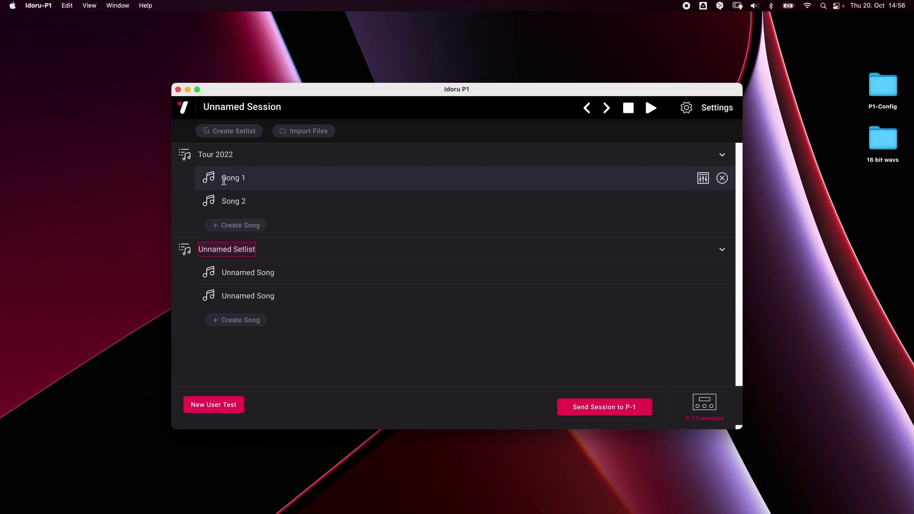
# Step: Open the song editor for Tour 2022's Song 1 and tidy the window
pyautogui.click(704, 180)
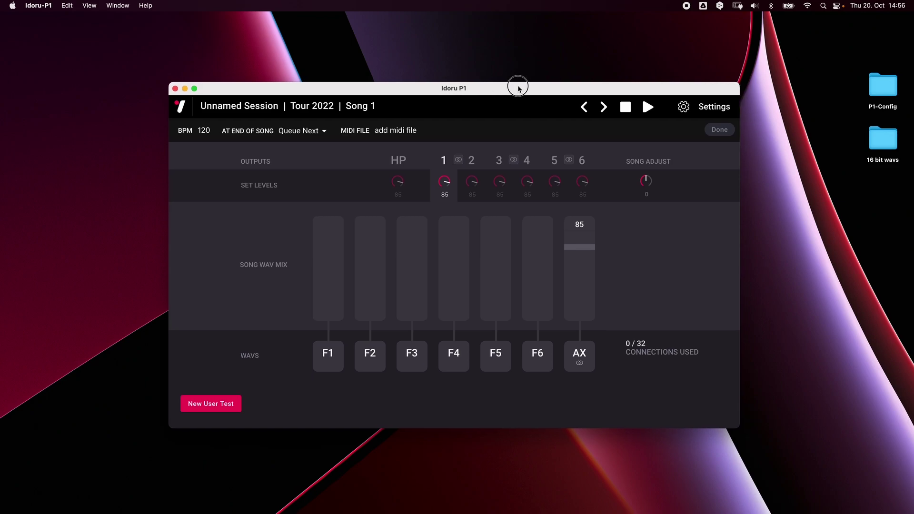
pyautogui.moveTo(518, 90); pyautogui.dragTo(496, 80)
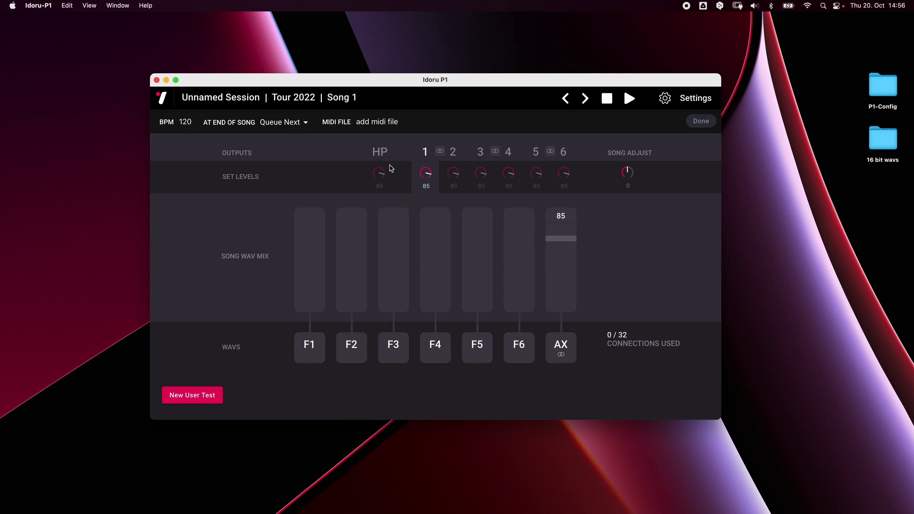
pyautogui.hscroll(3, 296, 181)
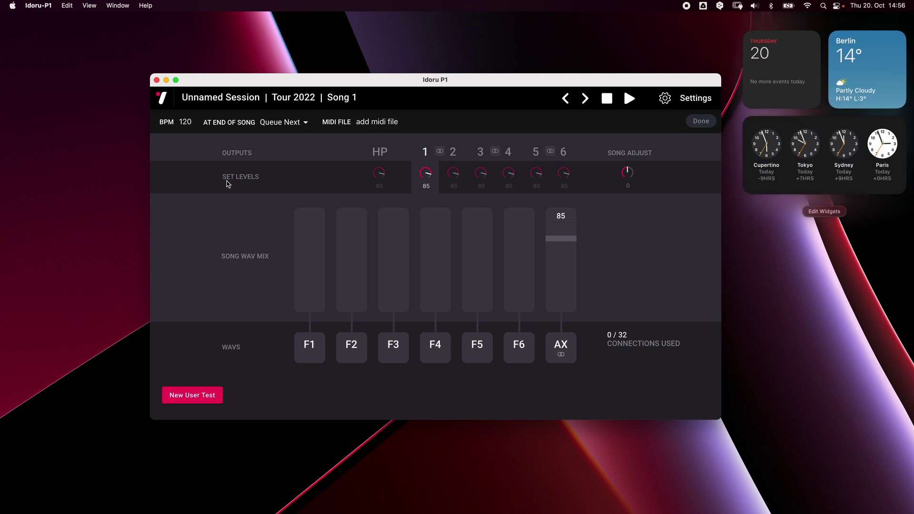
pyautogui.click(899, 9)
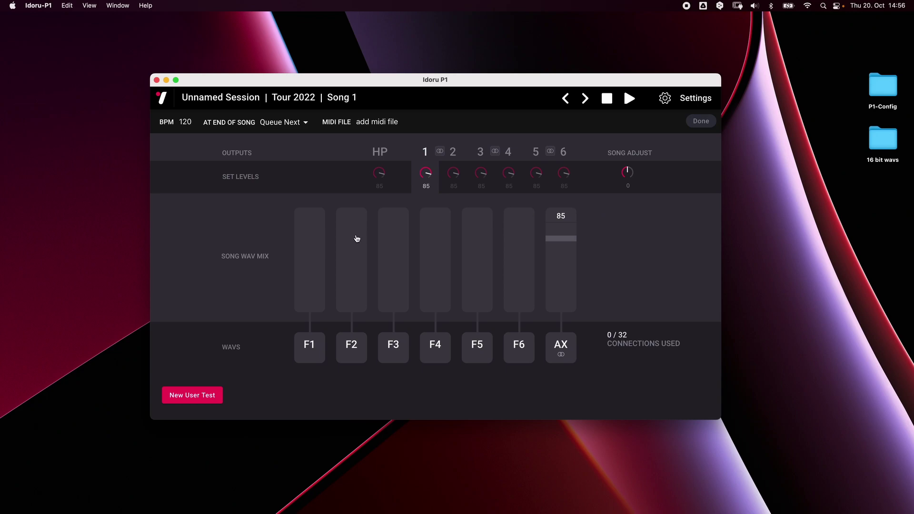
# Step: Load Bass.wav into channel F1, name it BS, and route it to output 1
pyautogui.click(310, 358)
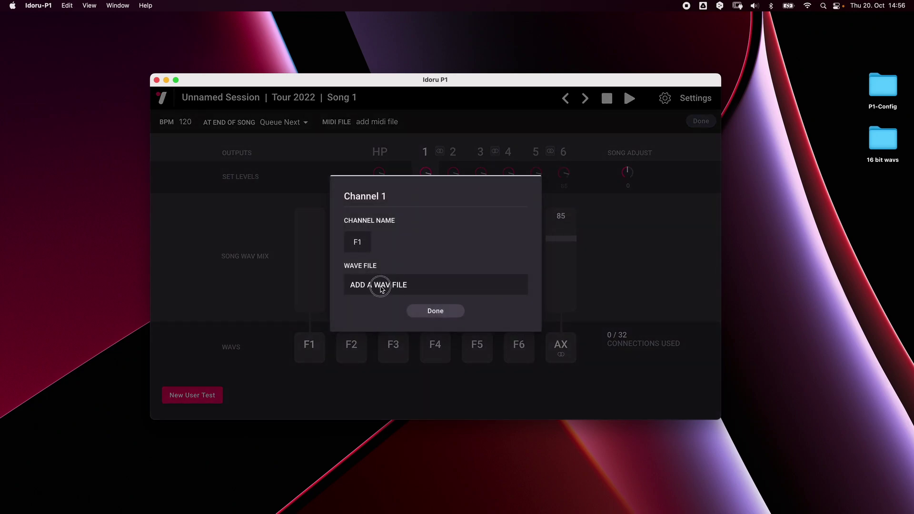
pyautogui.click(380, 290)
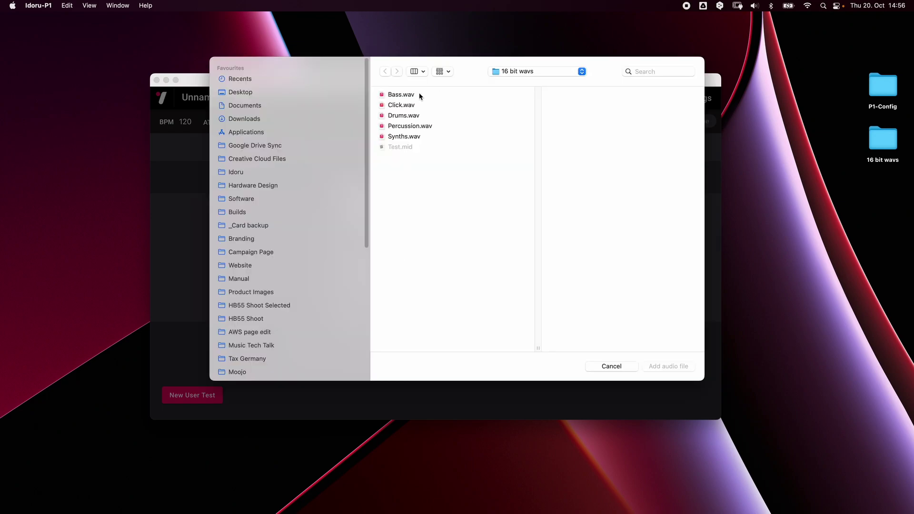
pyautogui.click(419, 94)
pyautogui.click(668, 367)
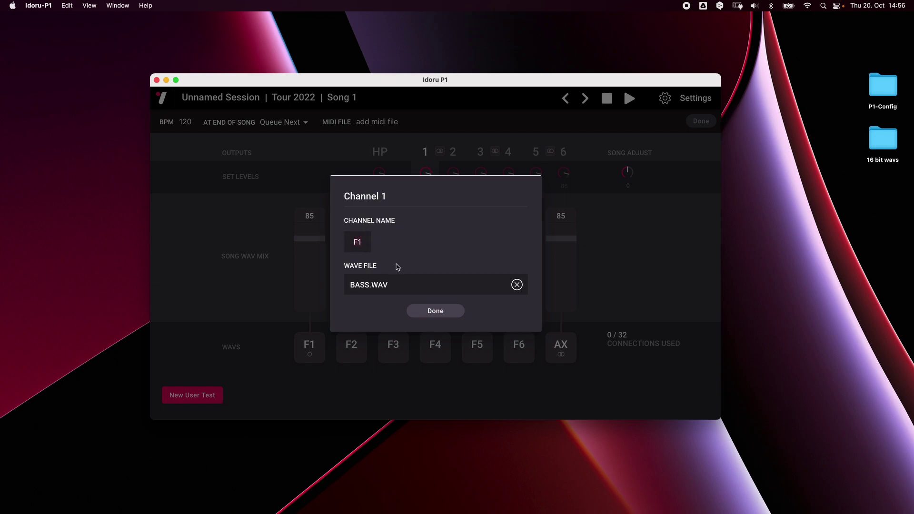
pyautogui.write('BS')
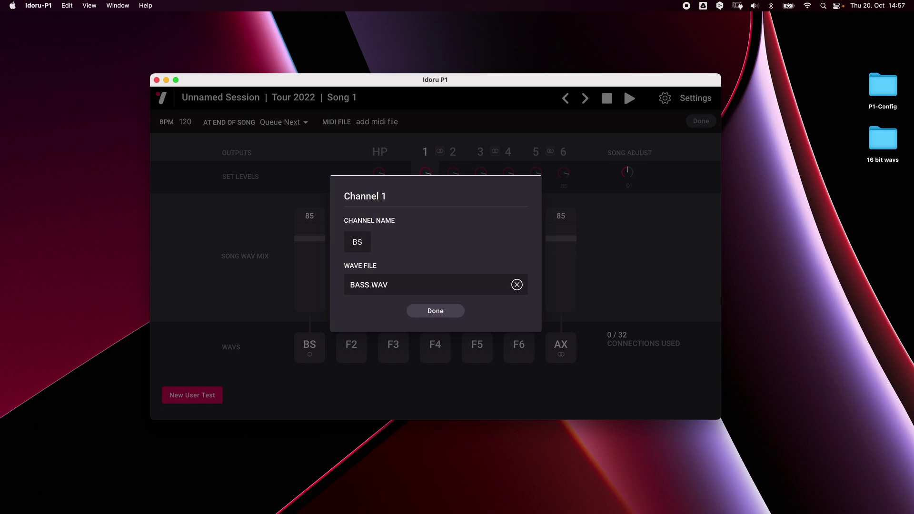
pyautogui.click(434, 314)
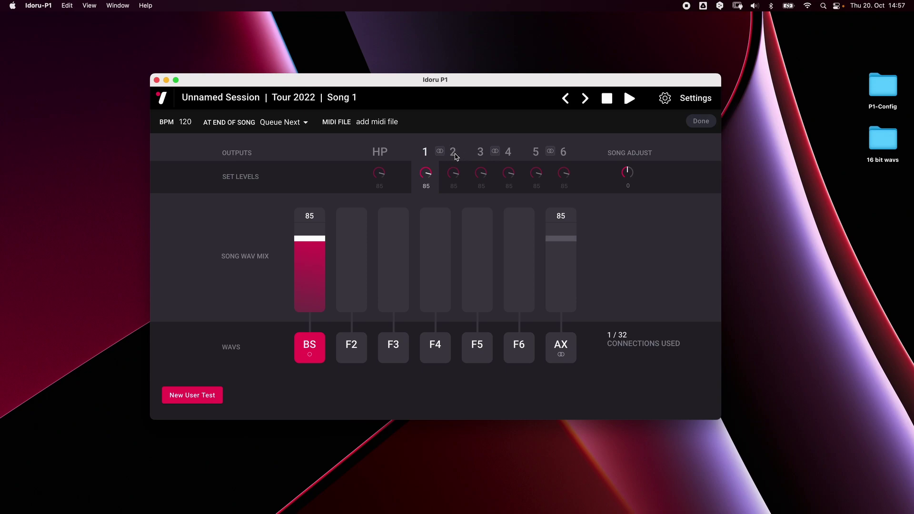
# Step: Inspect output 2's mix, toggling BS on and off, and leave output 2 selected
pyautogui.click(456, 184)
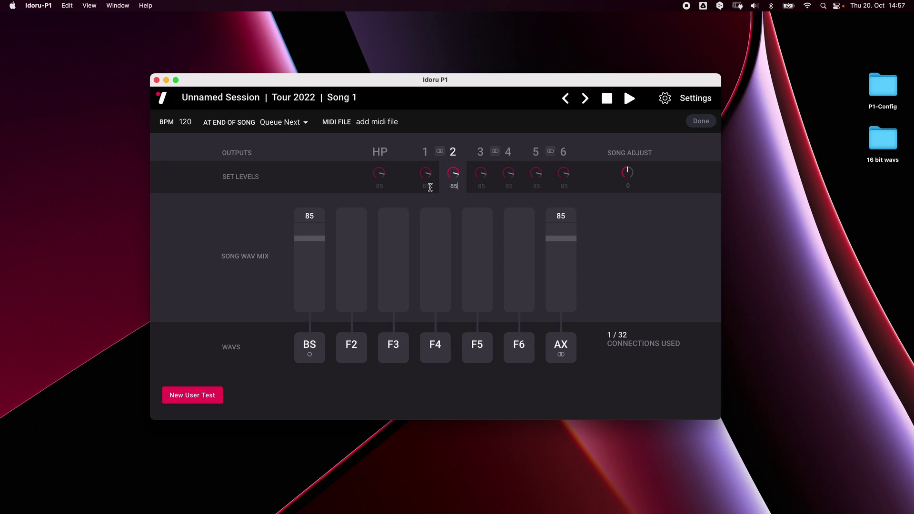
pyautogui.click(321, 358)
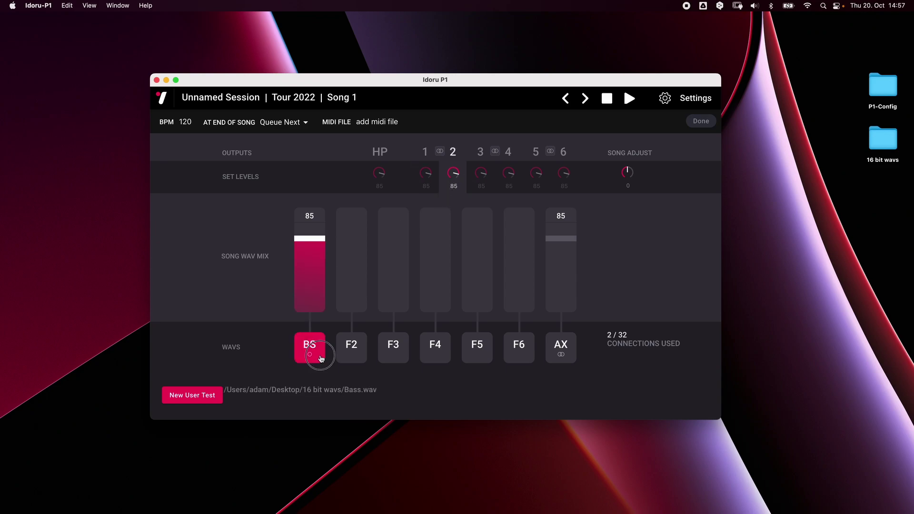
pyautogui.click(321, 360)
pyautogui.click(321, 358)
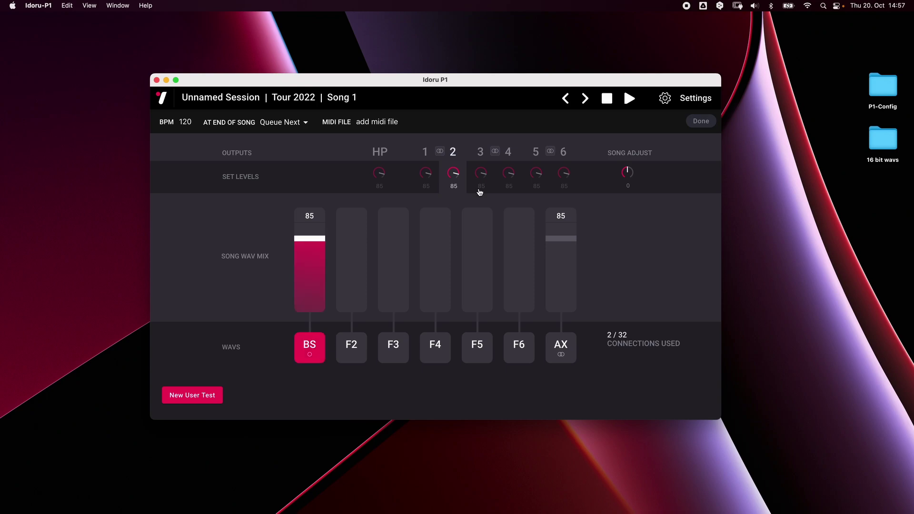
pyautogui.click(431, 185)
pyautogui.click(447, 186)
# Step: Load Drums.wav into channel 2, name it DR, and route it to output 2
pyautogui.click(353, 363)
pyautogui.click(379, 287)
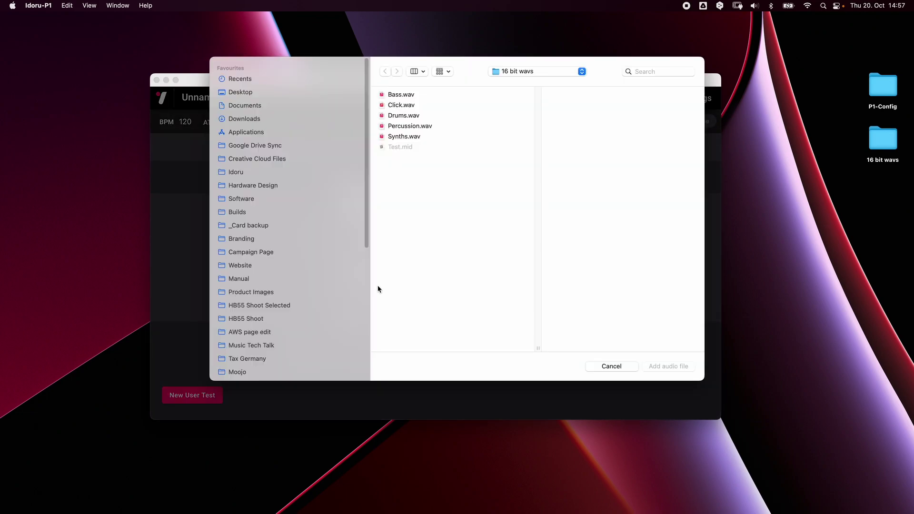
pyautogui.click(407, 115)
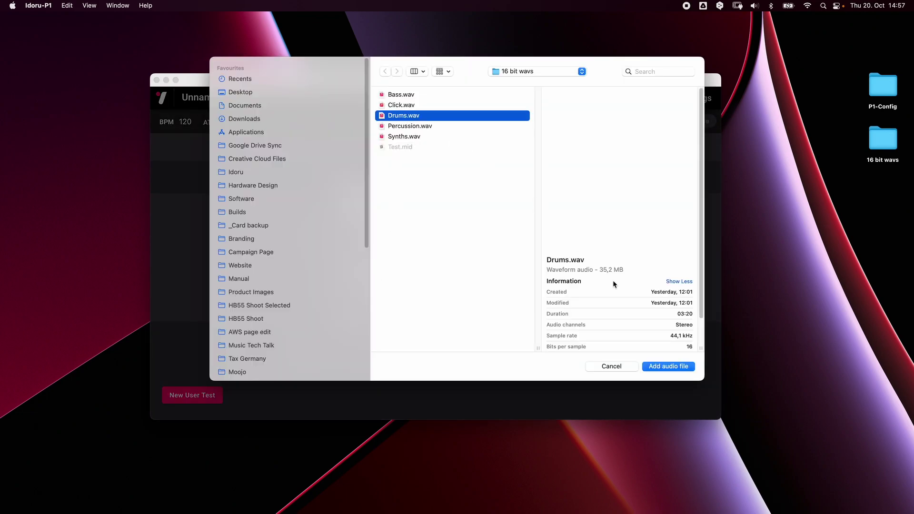
pyautogui.click(677, 369)
pyautogui.doubleClick(358, 242)
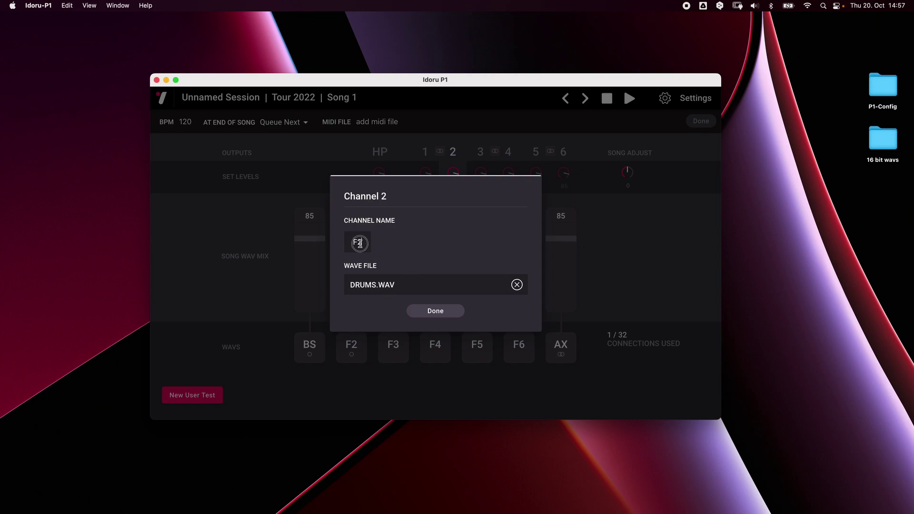
pyautogui.write('DR')
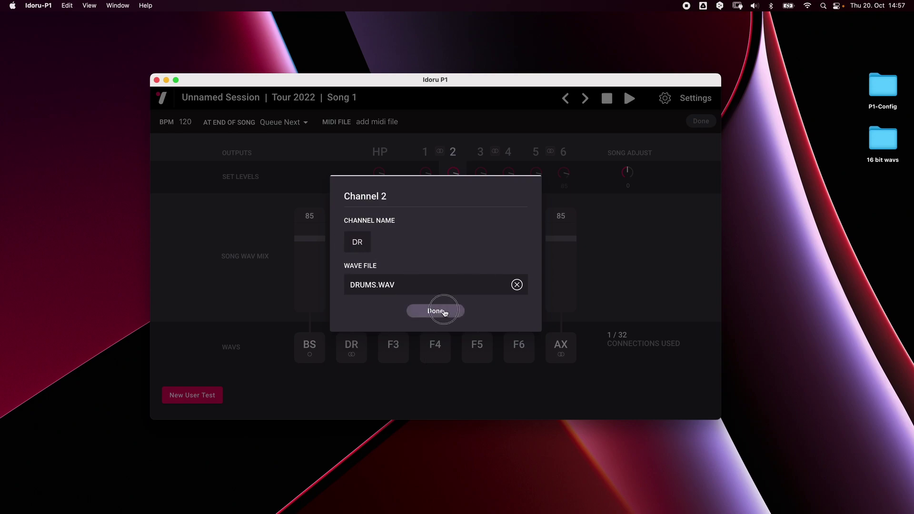
pyautogui.click(436, 310)
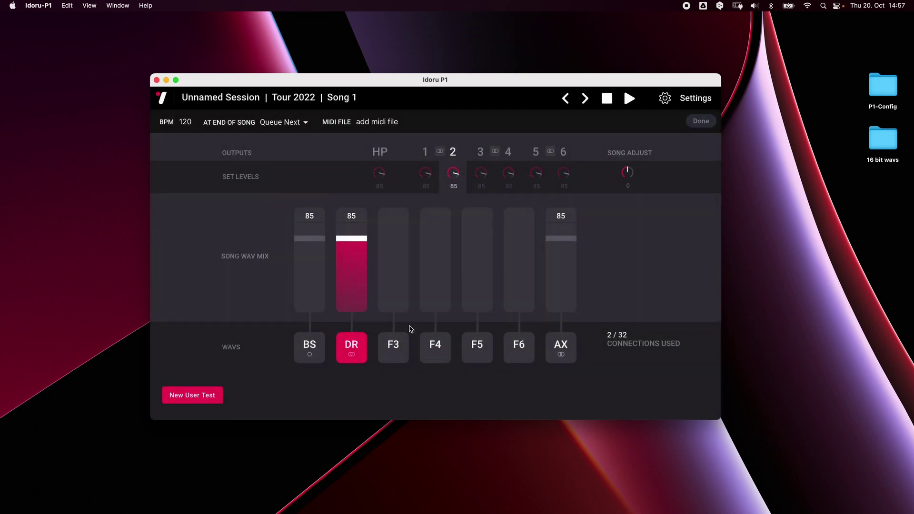
# Step: Load Percussion.wav into channel 3 as PC, routed to output 3
pyautogui.click(480, 187)
pyautogui.click(396, 356)
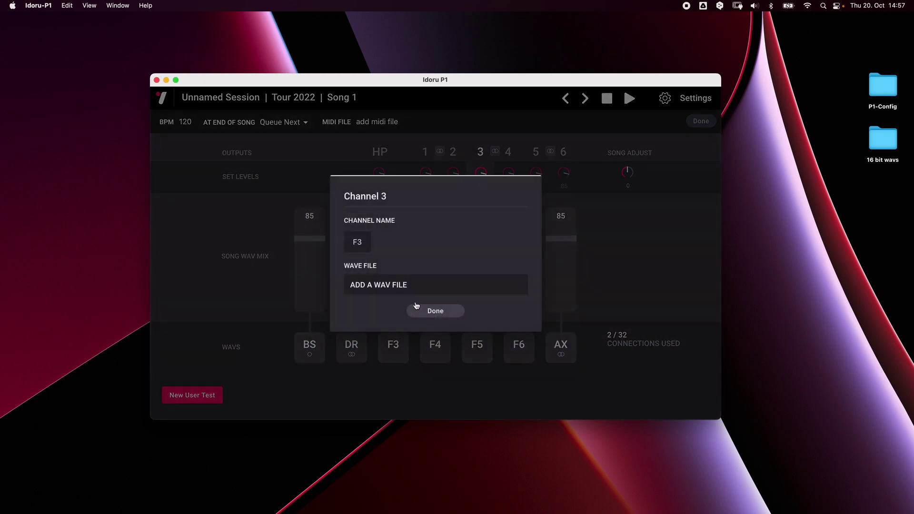
pyautogui.click(382, 284)
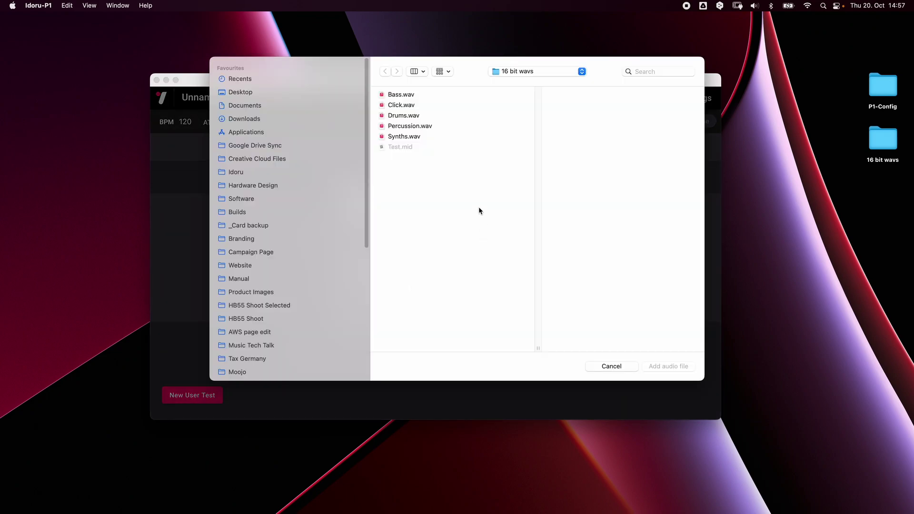
pyautogui.click(409, 126)
pyautogui.click(670, 367)
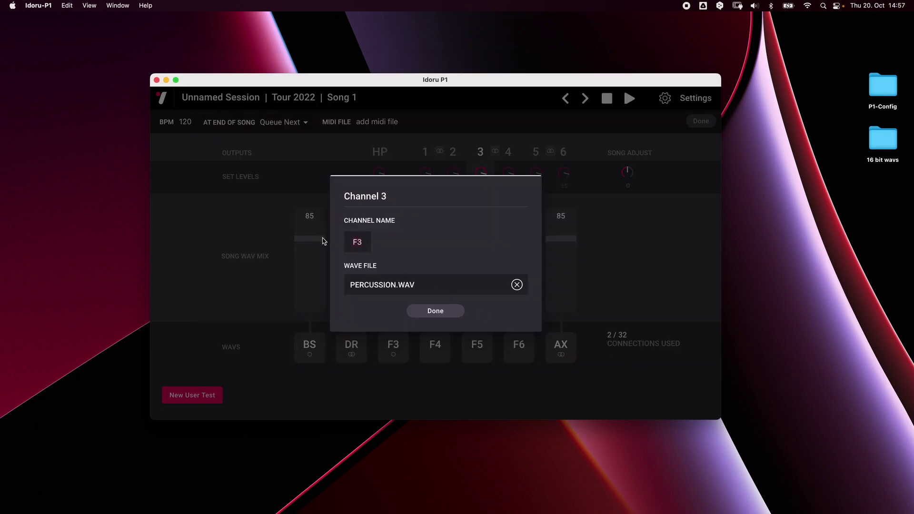
pyautogui.write('PC')
pyautogui.click(438, 311)
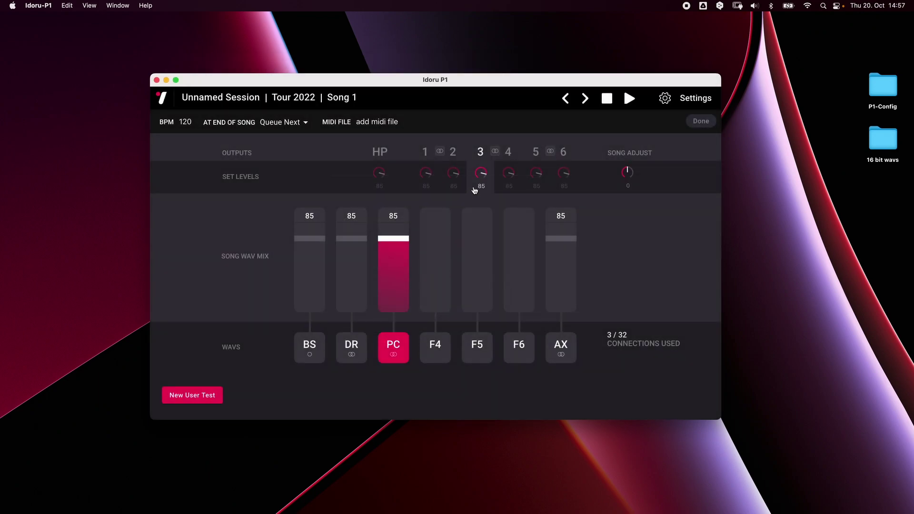
# Step: Load Synths.wav into channel 4 as SY, routed to output 4
pyautogui.click(510, 184)
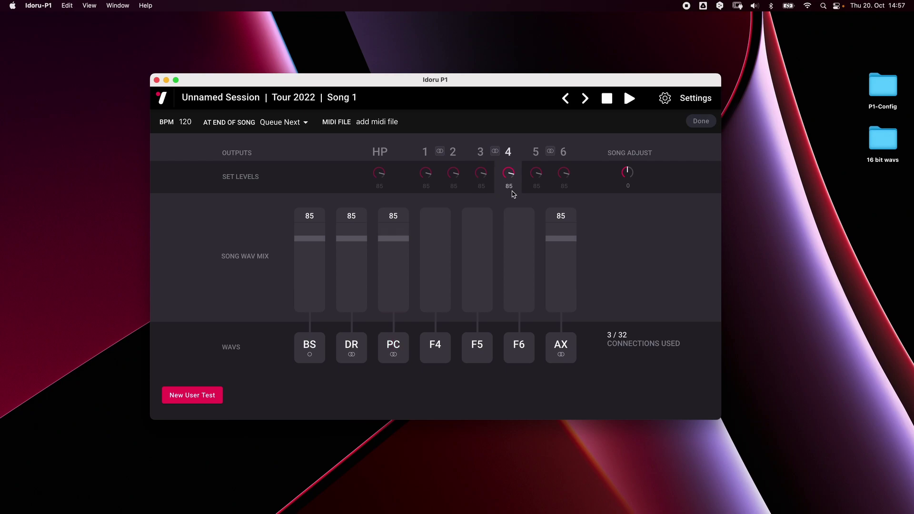
pyautogui.click(439, 360)
pyautogui.click(385, 286)
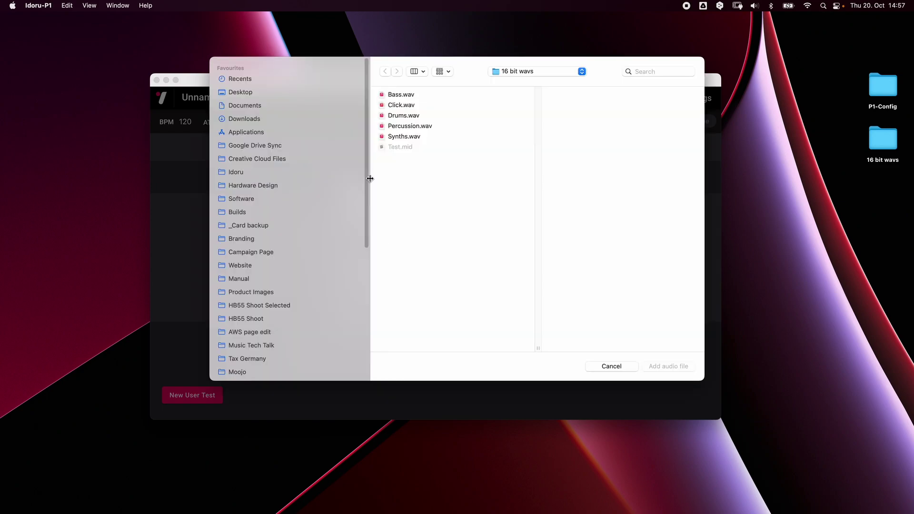
pyautogui.click(400, 136)
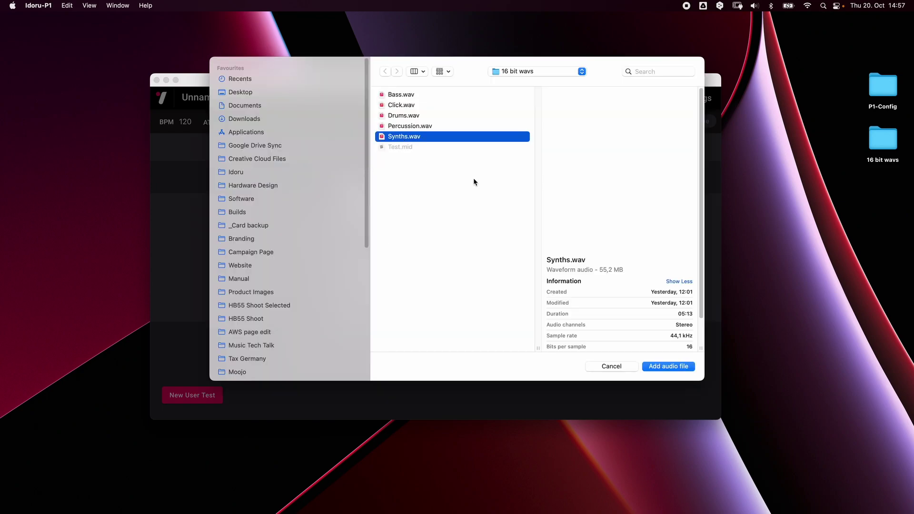
pyautogui.click(669, 366)
pyautogui.click(367, 240)
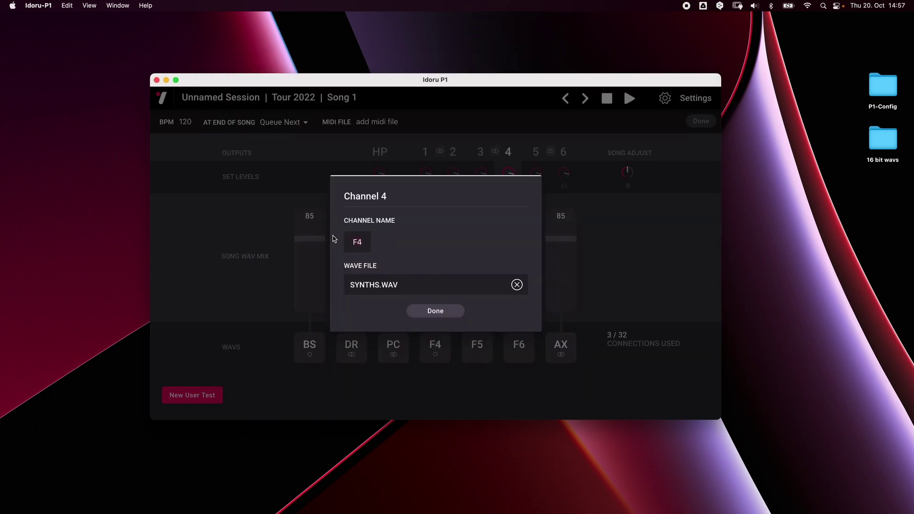
pyautogui.press('BackSpace')
pyautogui.press('BackSpace')
pyautogui.write('SY')
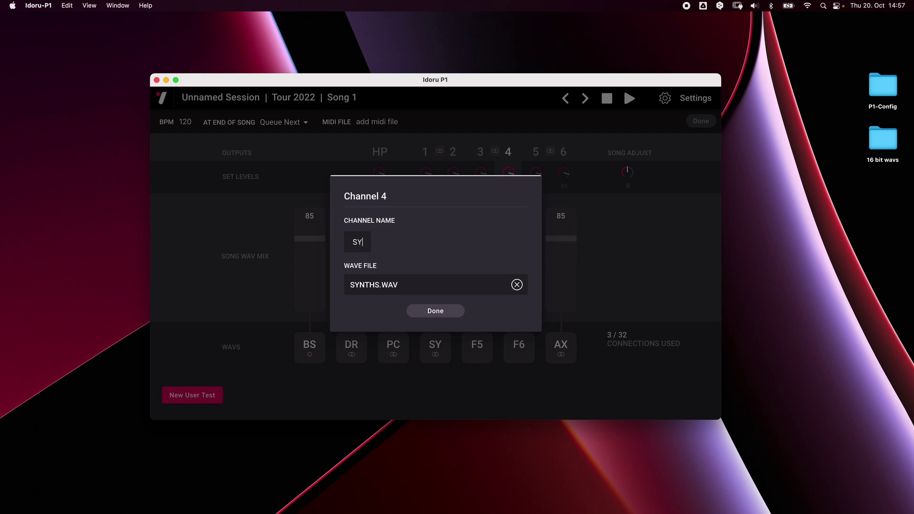
pyautogui.click(445, 311)
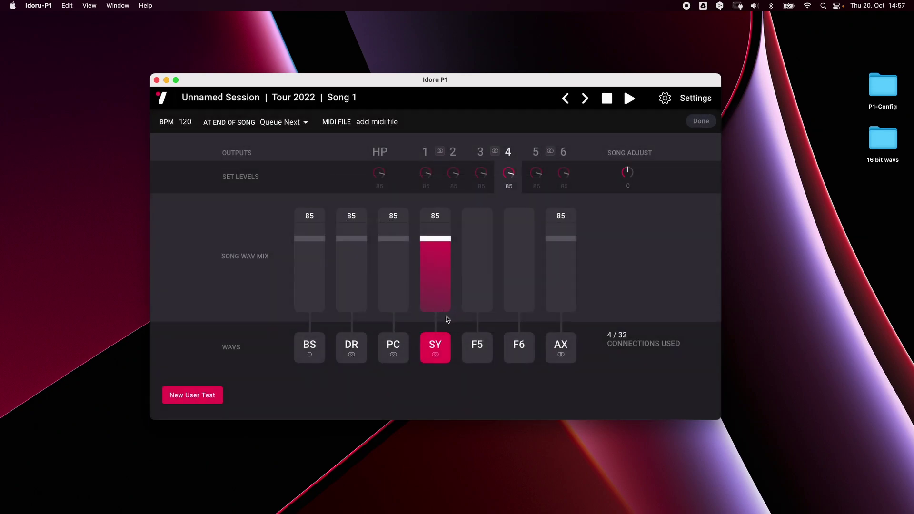
pyautogui.click(426, 186)
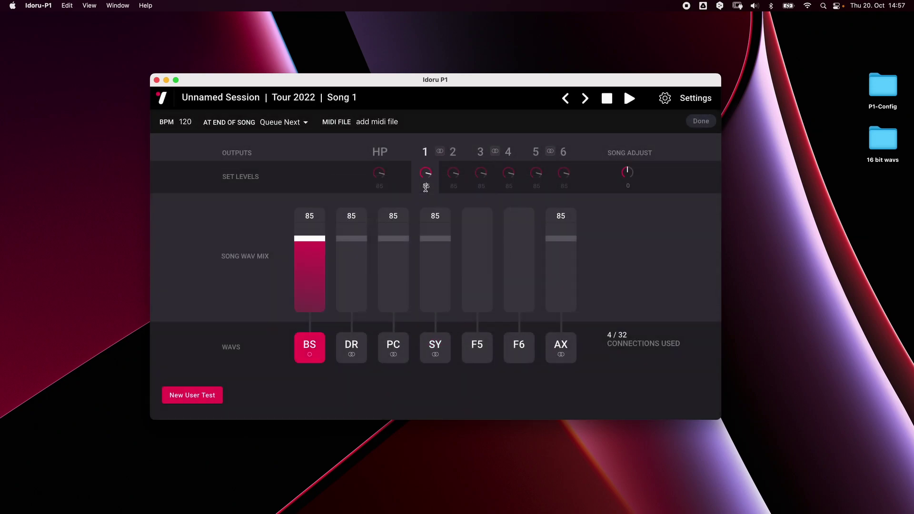
pyautogui.click(455, 188)
pyautogui.click(480, 185)
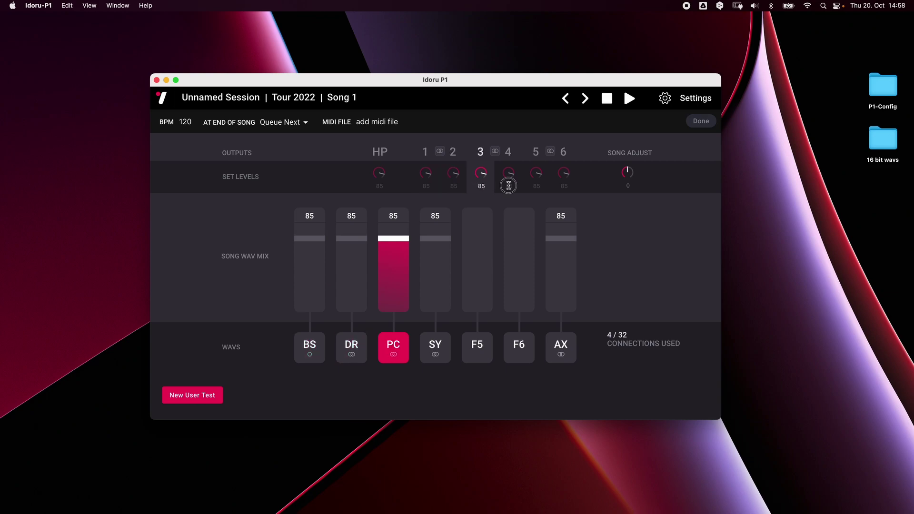
pyautogui.click(508, 185)
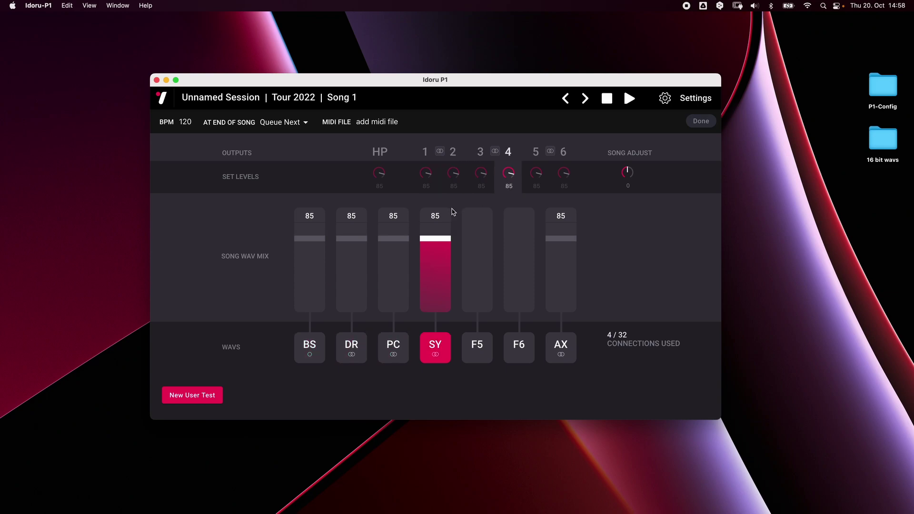
# Step: Link outputs 5/6 as a stereo pair and move SY from output 4 onto it
pyautogui.moveTo(438, 349)
pyautogui.click(550, 152)
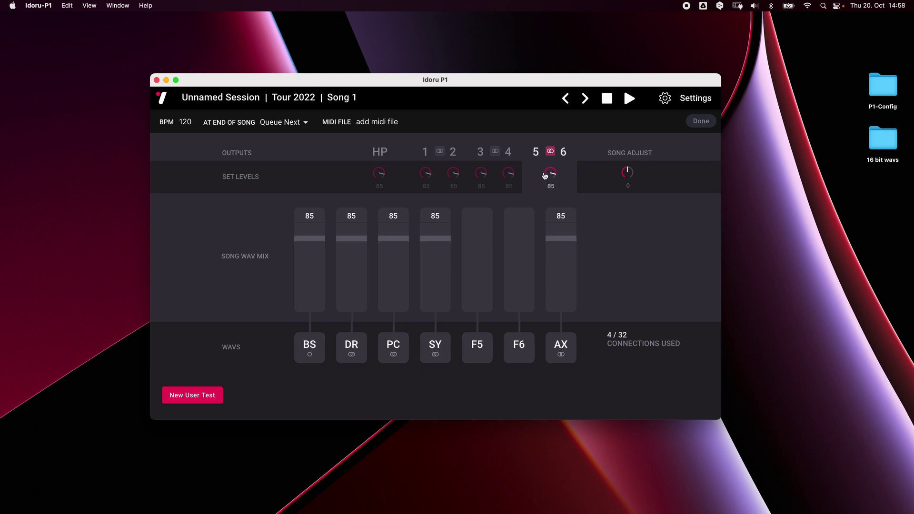
pyautogui.click(514, 180)
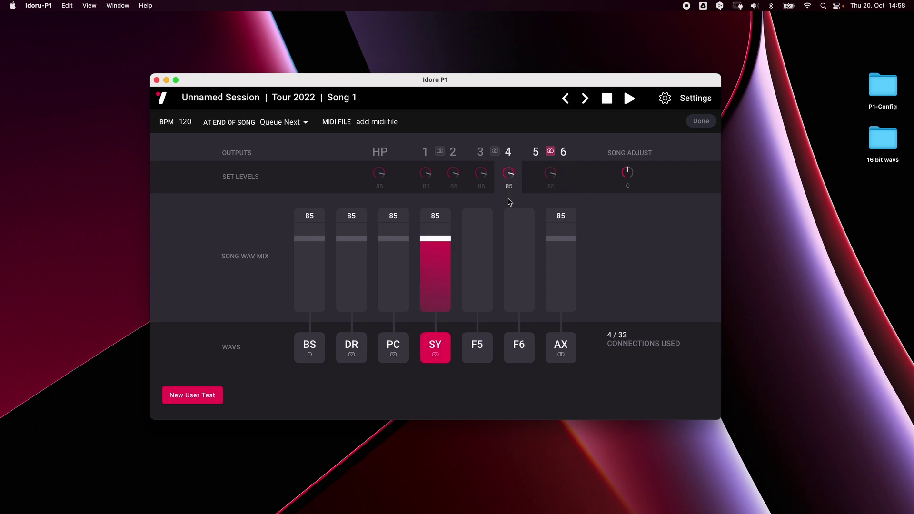
pyautogui.click(435, 347)
pyautogui.click(550, 185)
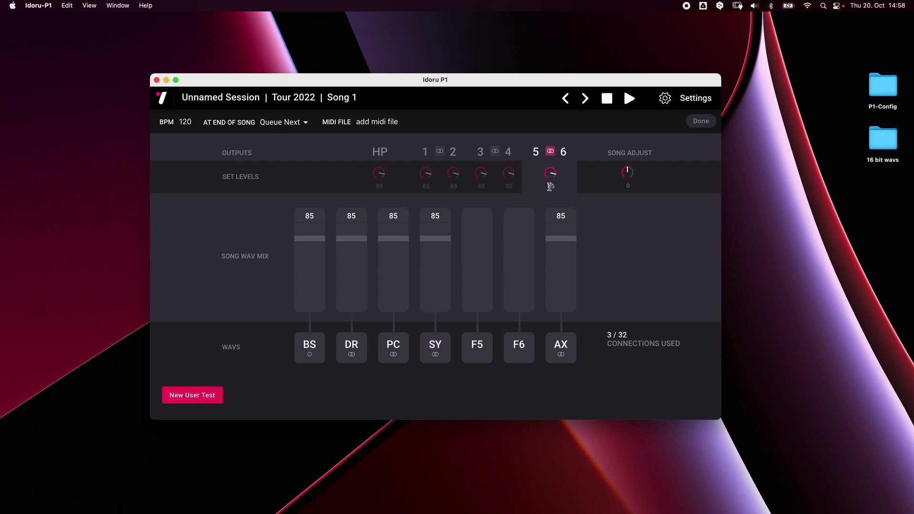
pyautogui.click(446, 349)
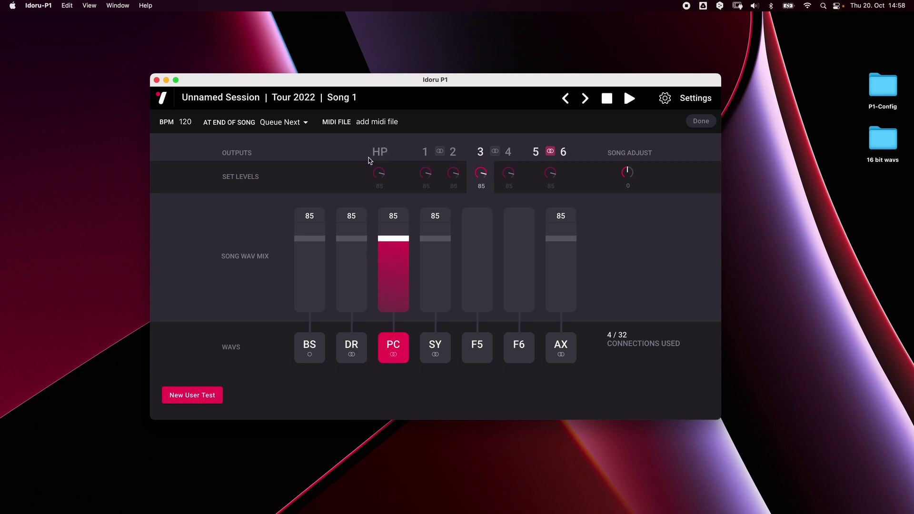
# Step: Send BS, DR, PC and SY to the headphone (HP) mix
pyautogui.click(380, 189)
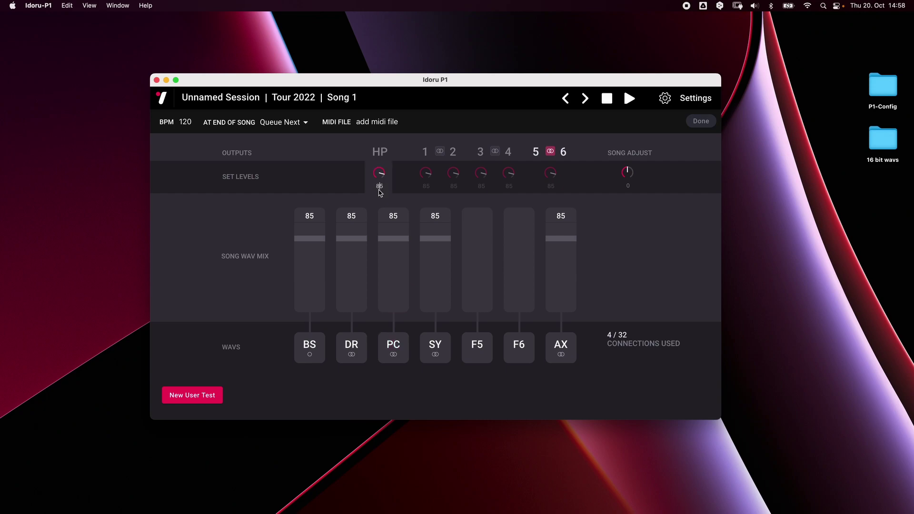
pyautogui.click(319, 359)
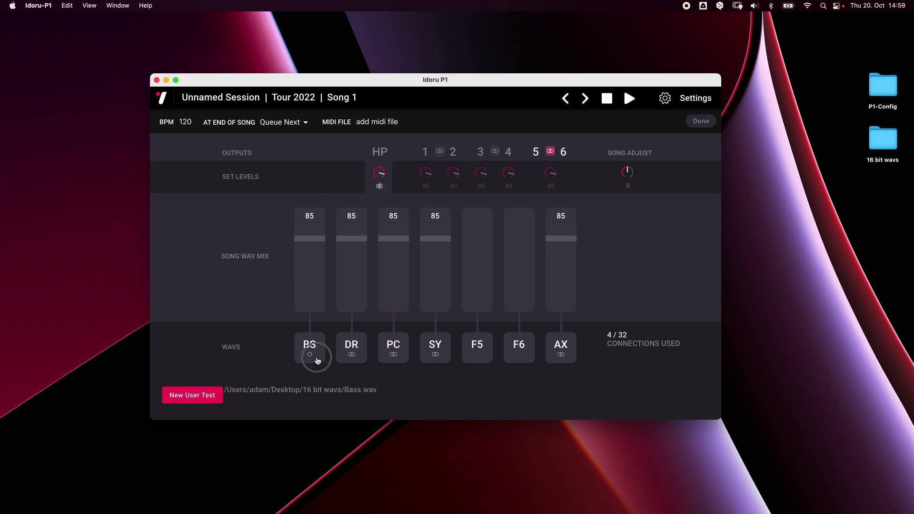
pyautogui.click(346, 360)
pyautogui.click(406, 362)
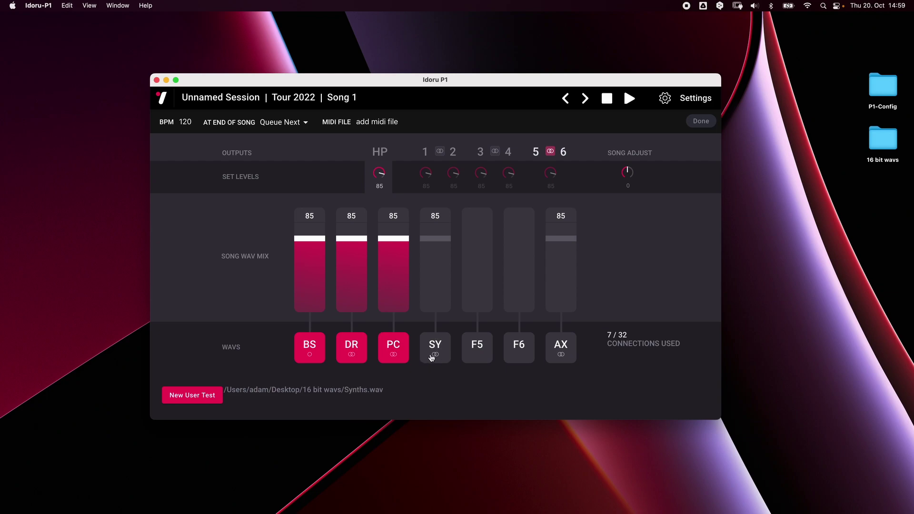
pyautogui.click(437, 364)
# Step: Load Click.wav into channel 5, named CL, feeding the headphone mix
pyautogui.click(472, 356)
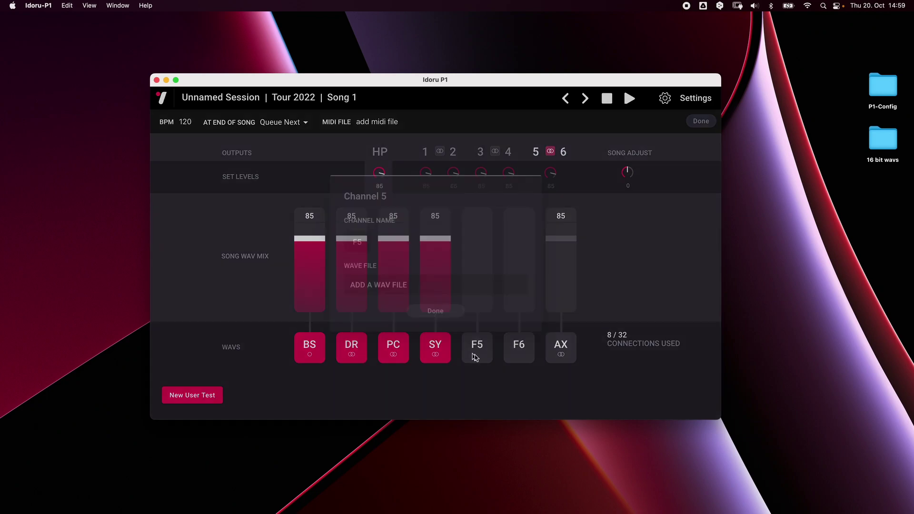
pyautogui.click(378, 284)
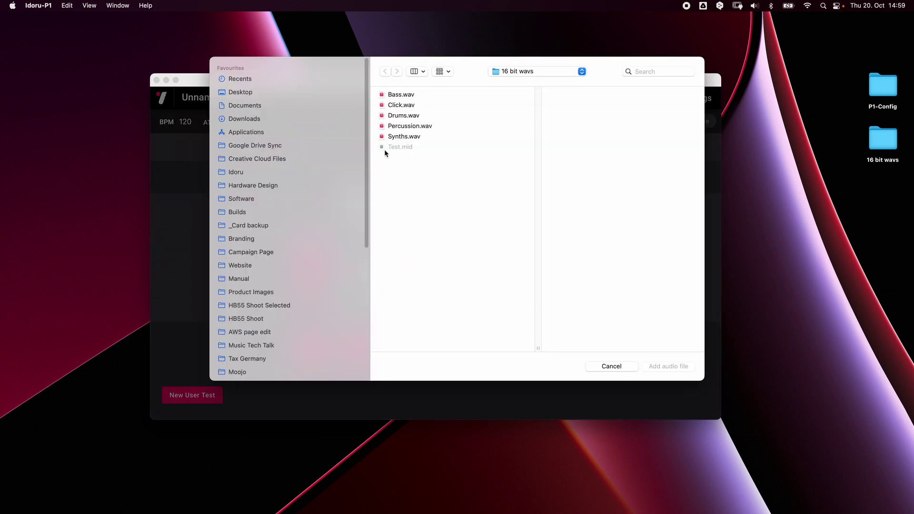
pyautogui.click(402, 105)
pyautogui.click(668, 366)
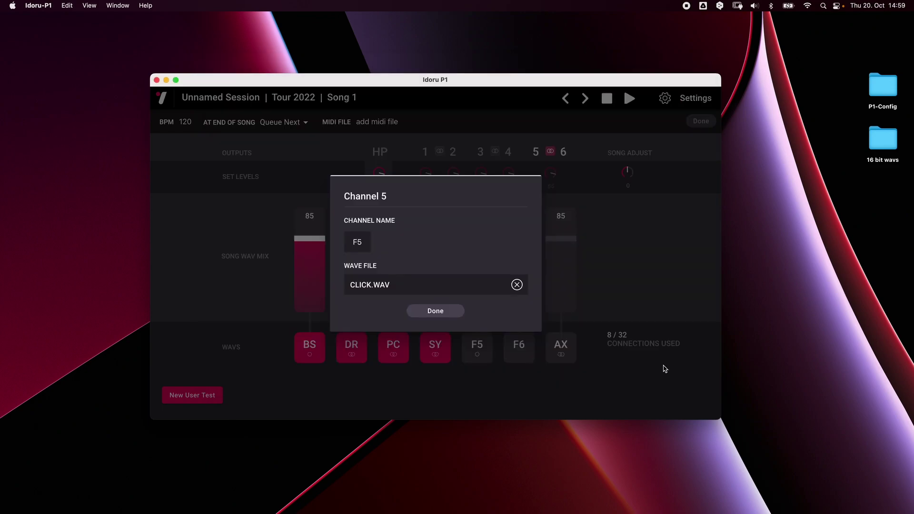
pyautogui.click(363, 234)
pyautogui.press('BackSpace')
pyautogui.press('BackSpace')
pyautogui.write('CL')
pyautogui.click(434, 311)
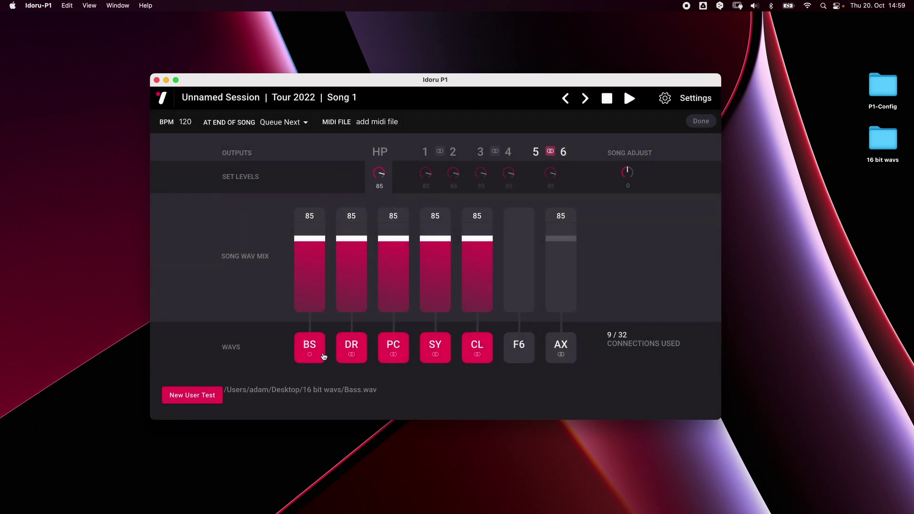
# Step: Review which channels feed outputs 1 through 4
pyautogui.moveTo(441, 353)
pyautogui.click(426, 185)
pyautogui.click(448, 186)
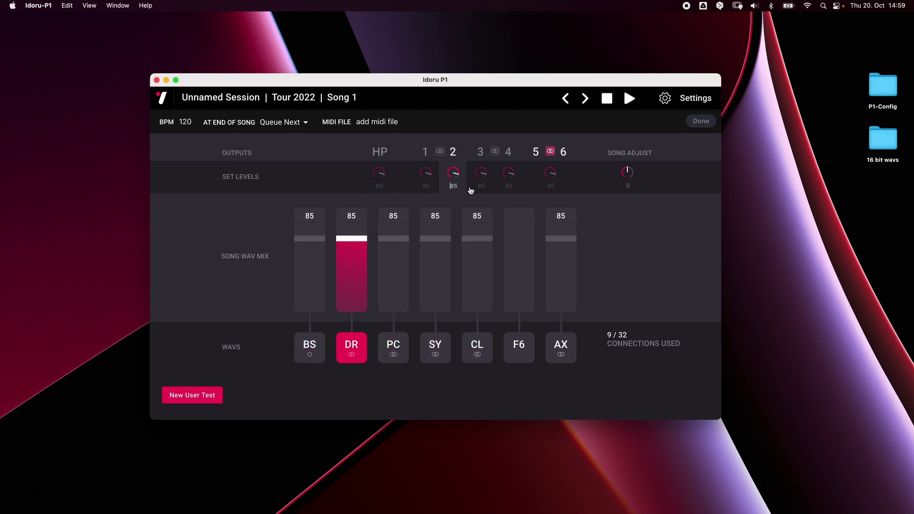
pyautogui.click(479, 186)
pyautogui.click(507, 186)
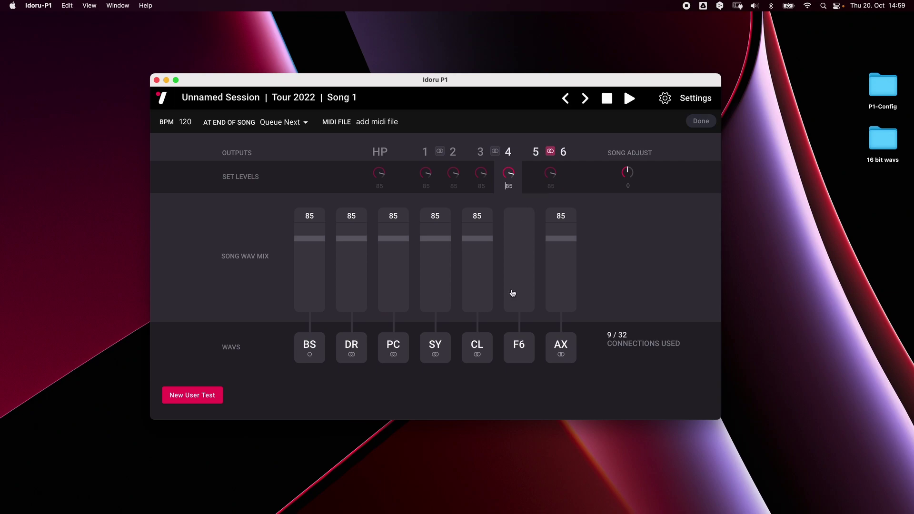
pyautogui.moveTo(465, 344)
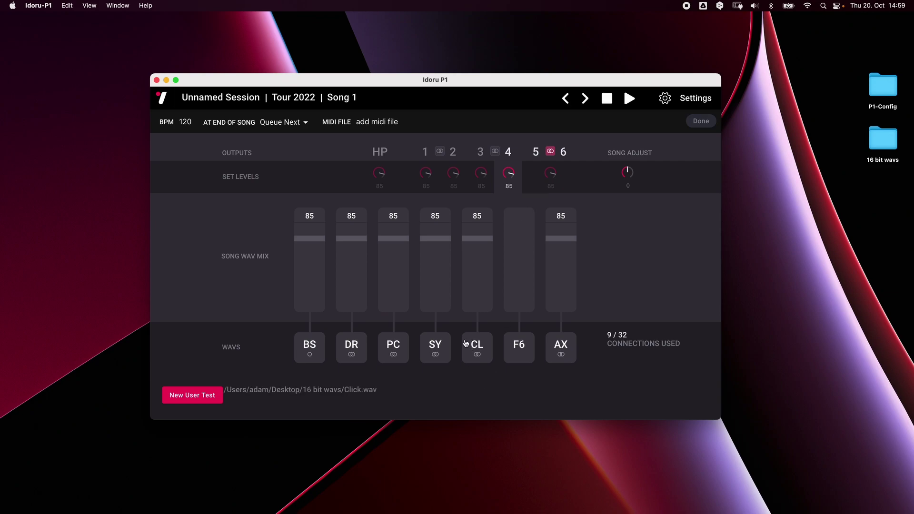
# Step: Set headphone levels: bass 54, percussion 56, synths 42, click 93
pyautogui.click(379, 187)
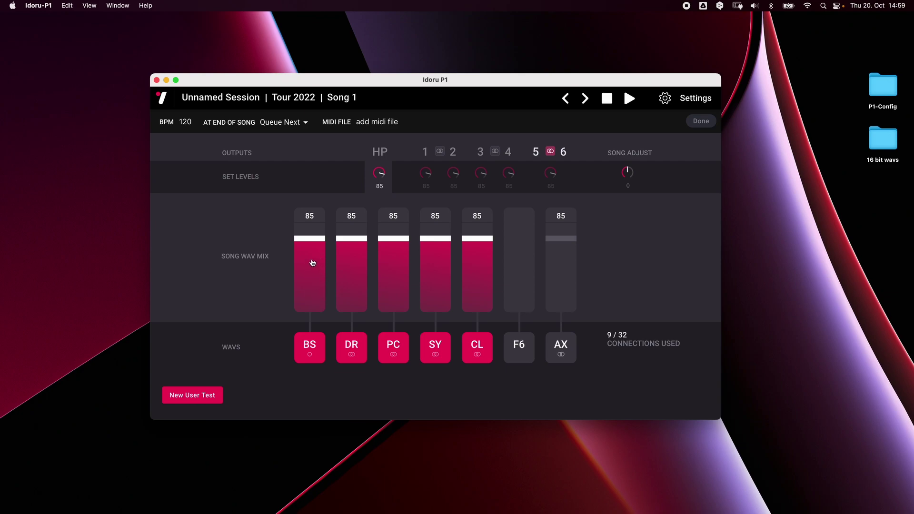
pyautogui.moveTo(320, 262); pyautogui.dragTo(320, 266)
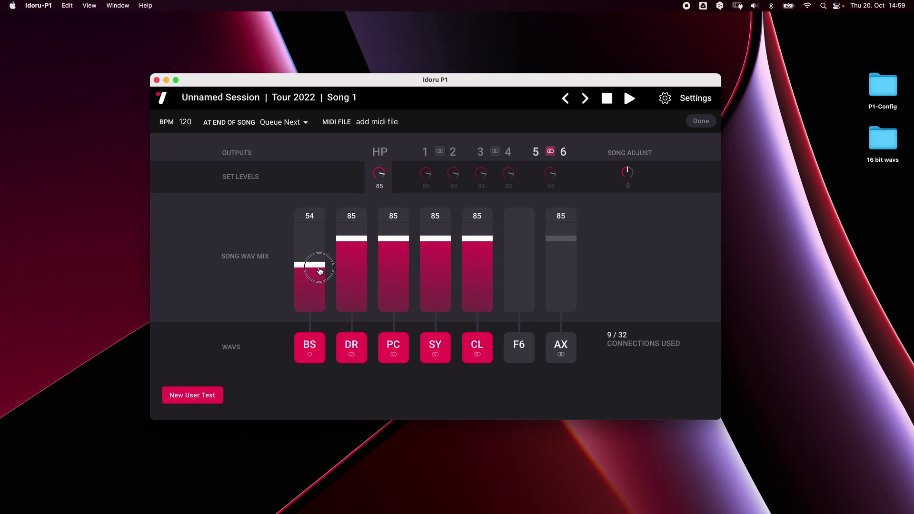
pyautogui.click(397, 266)
pyautogui.click(445, 274)
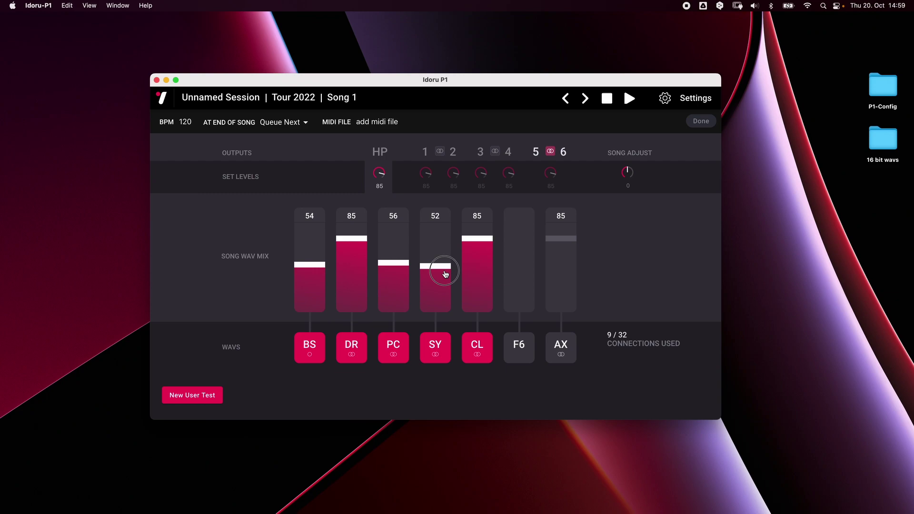
pyautogui.moveTo(445, 274); pyautogui.dragTo(427, 281)
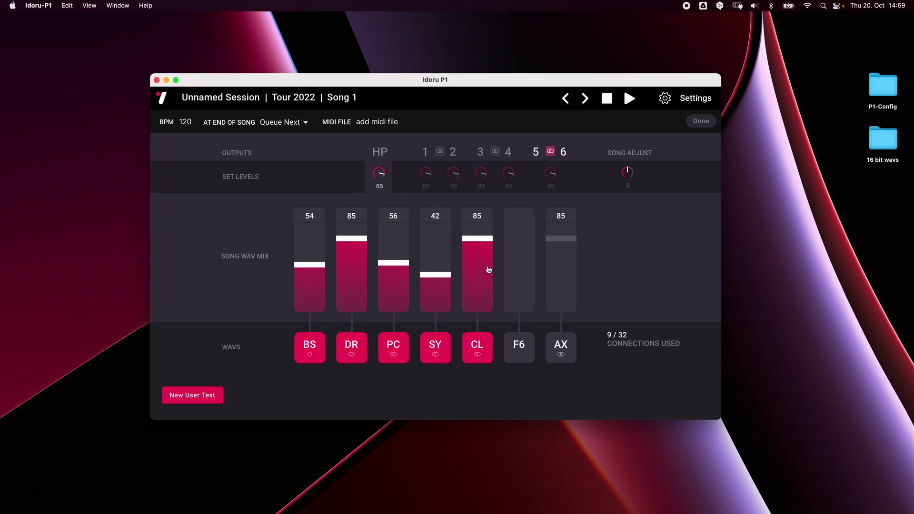
pyautogui.moveTo(487, 239)
pyautogui.mouseDown()
pyautogui.moveTo(486, 230)
pyautogui.moveTo(487, 238)
pyautogui.mouseUp()
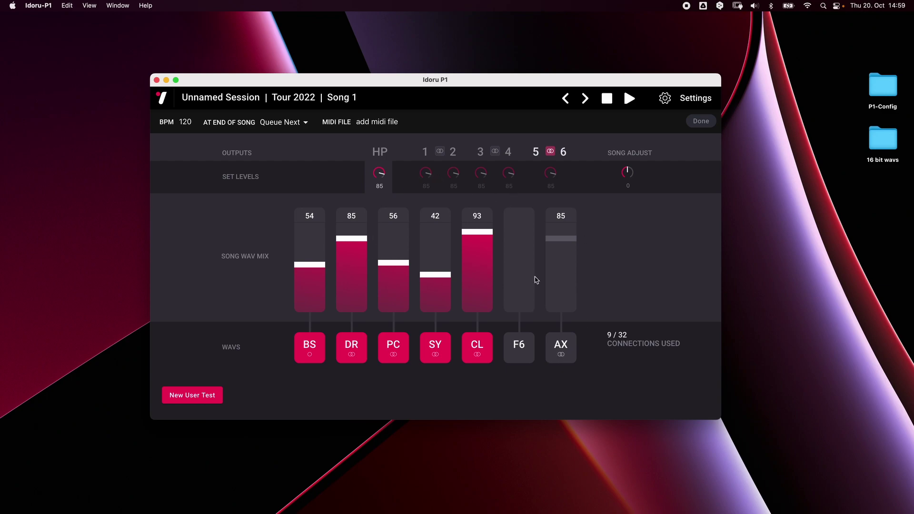
# Step: Add AX to the headphone mix at level 71
pyautogui.click(569, 359)
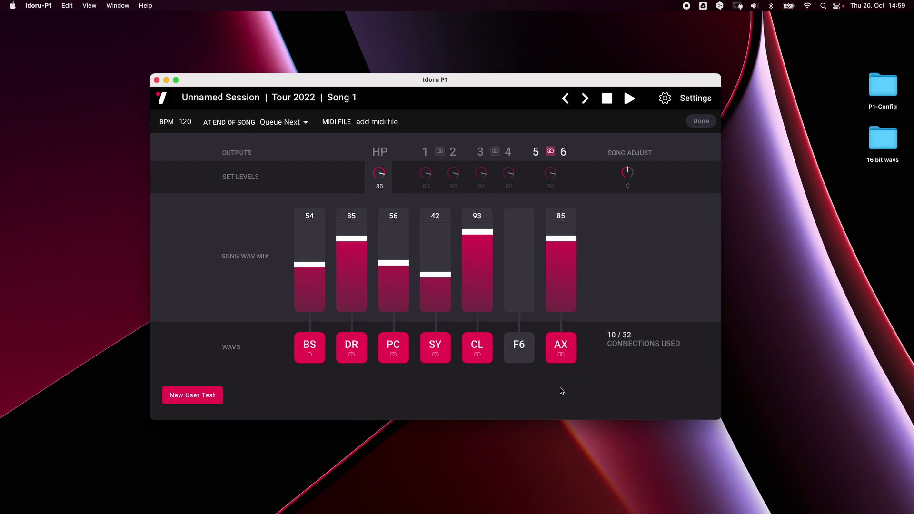
pyautogui.click(569, 360)
pyautogui.click(569, 357)
pyautogui.click(567, 251)
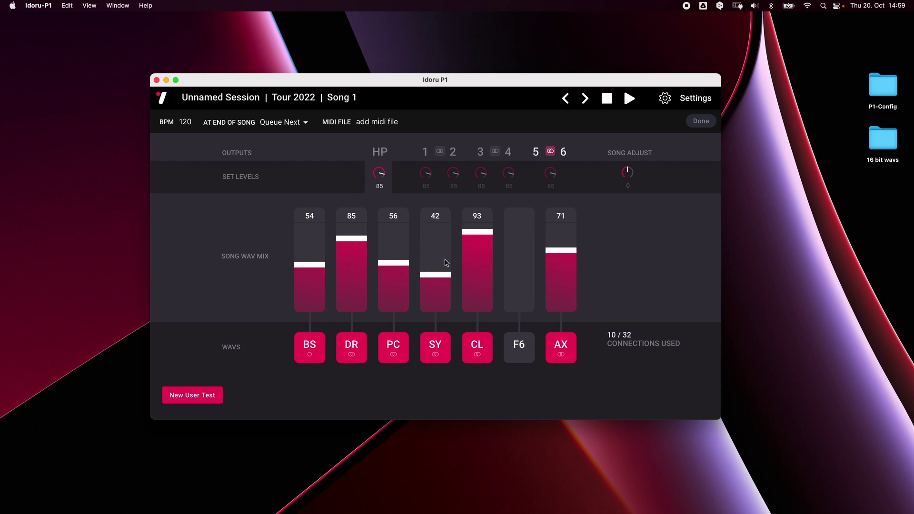
# Step: Nudge the Song Adjust knob slightly below 0
pyautogui.moveTo(628, 179); pyautogui.dragTo(625, 170)
# Step: Assign Test.mid as Song 1's MIDI file
pyautogui.click(375, 123)
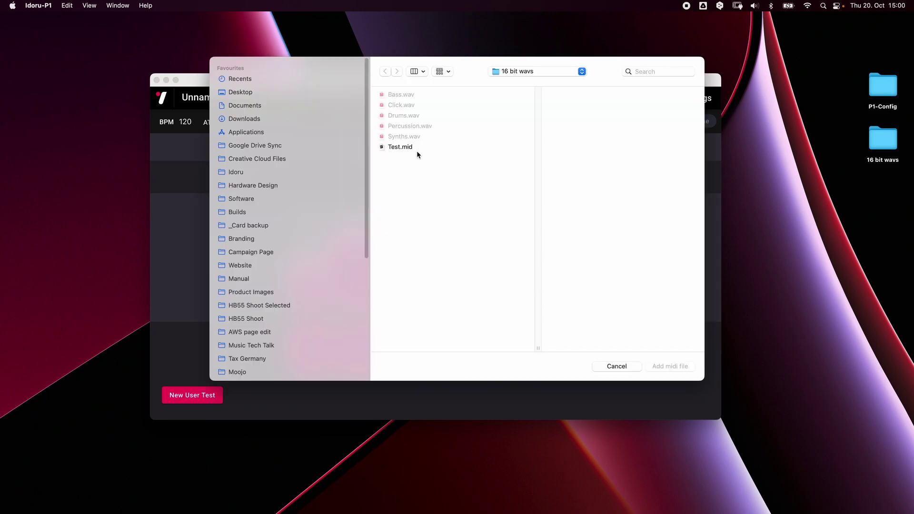
pyautogui.click(404, 147)
pyautogui.click(667, 367)
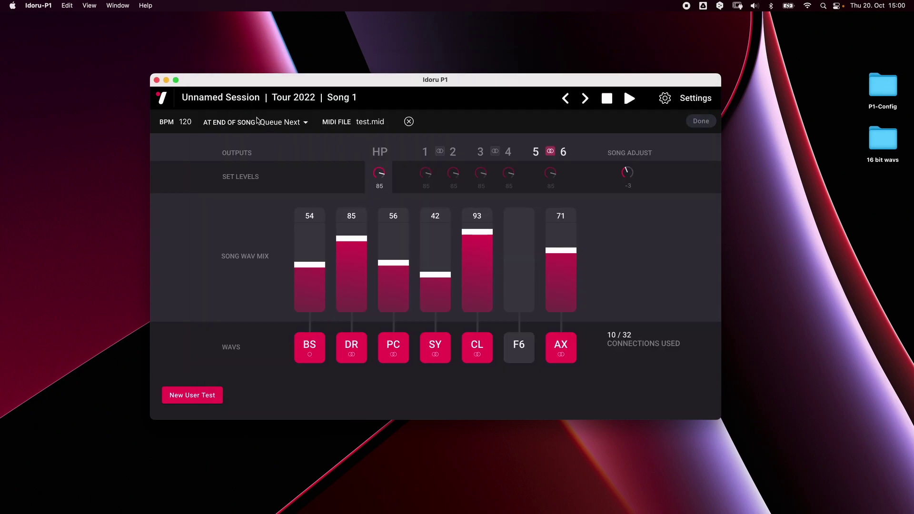
# Step: Keep the end-of-song behaviour at Queue Next and confirm the tempo is 120
pyautogui.click(300, 126)
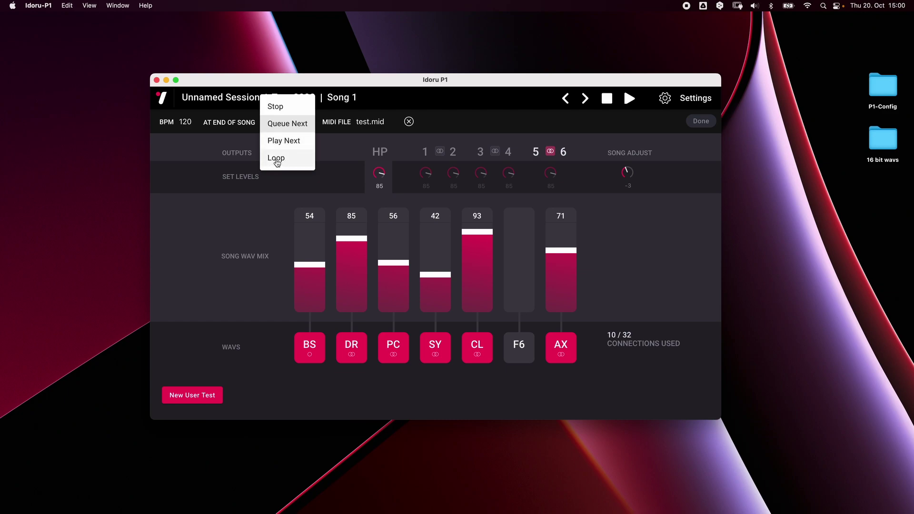
pyautogui.click(298, 125)
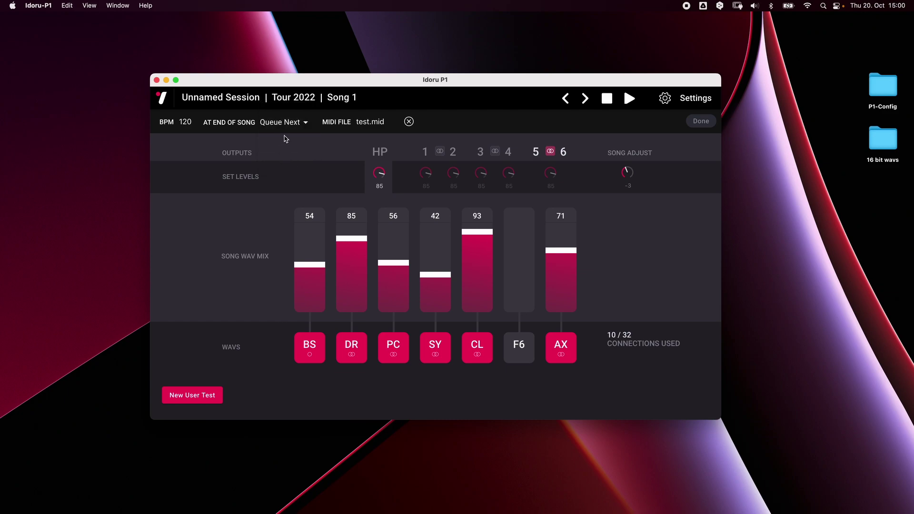
pyautogui.click(186, 122)
pyautogui.moveTo(390, 85); pyautogui.dragTo(333, 86)
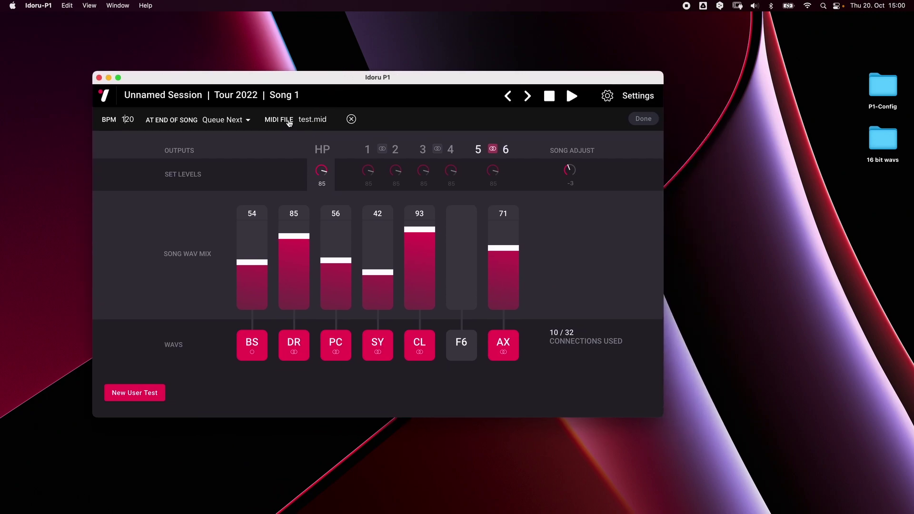
# Step: Close the Song 1 editor, then view and dismiss Song 1's action menu in Tour 2022
pyautogui.click(643, 119)
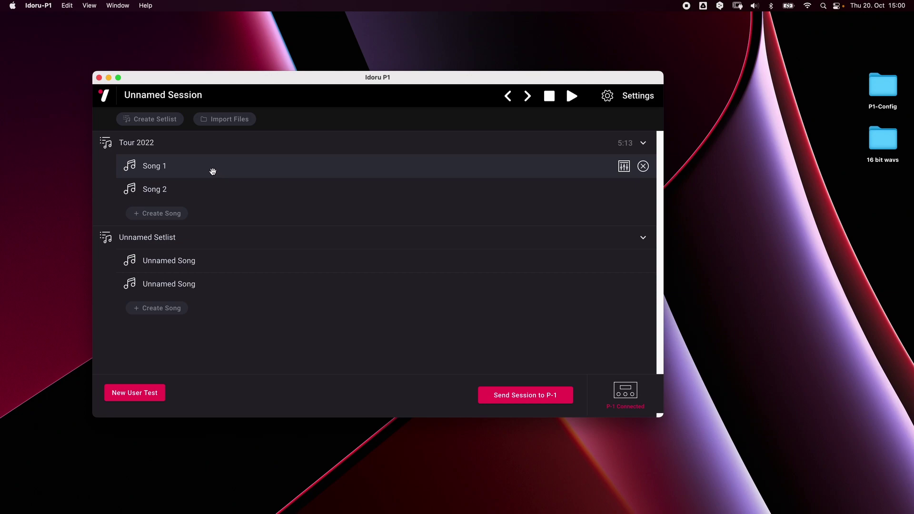
pyautogui.rightClick(229, 168)
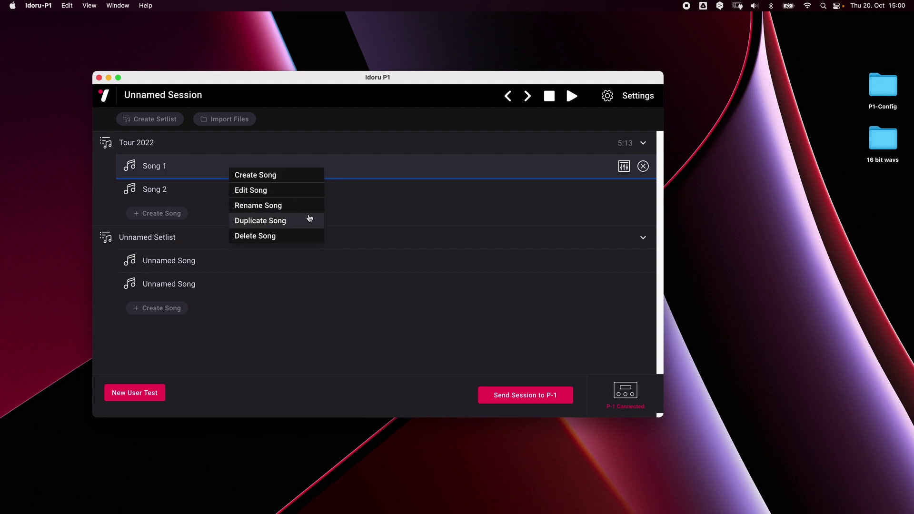
pyautogui.click(433, 118)
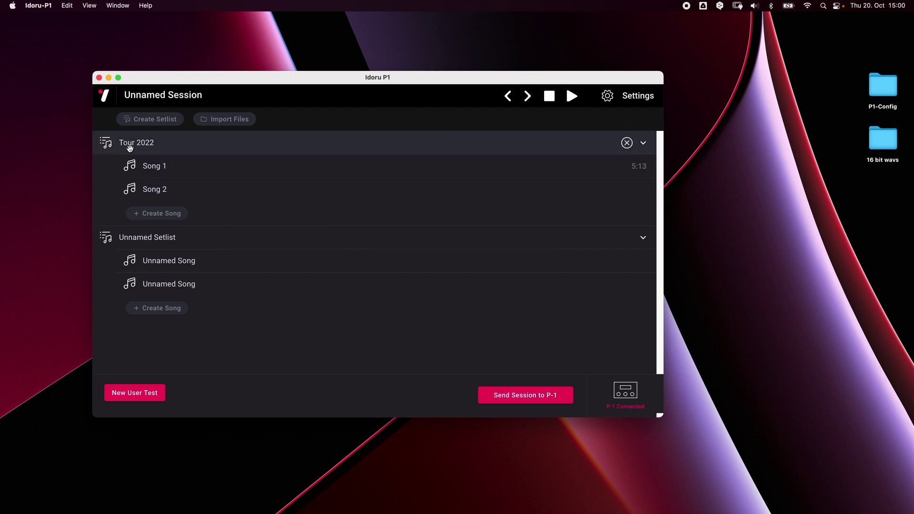